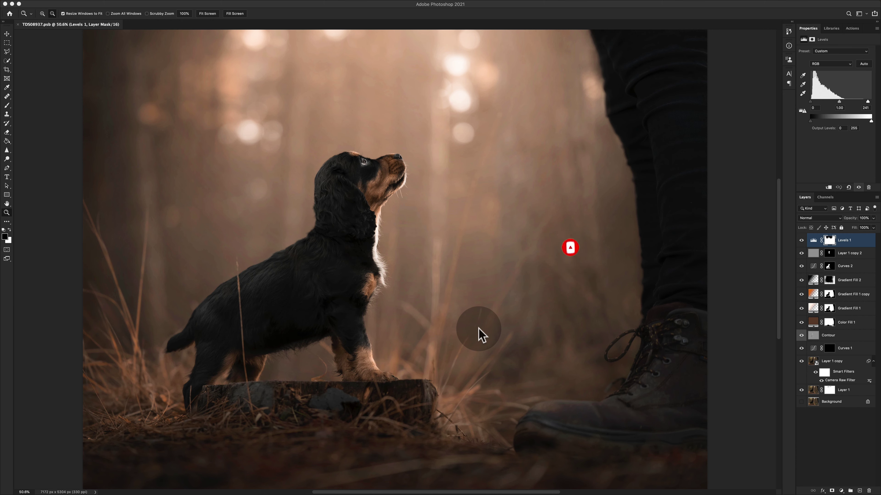
# Step: Show Document Profile (ProPhoto RGB 16bpc) in the status readout, then Document Sizes (217.7M/1.18G)
pyautogui.scroll(5, 481, 328)
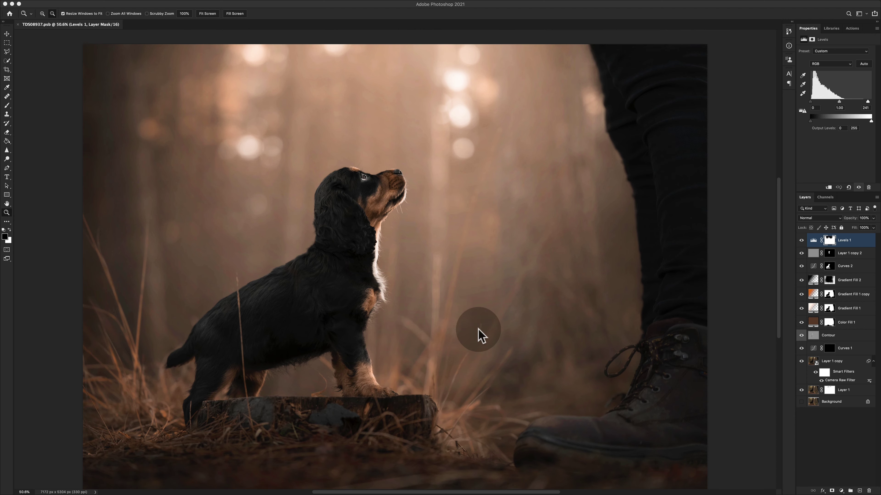
pyautogui.scroll(-4, 477, 330)
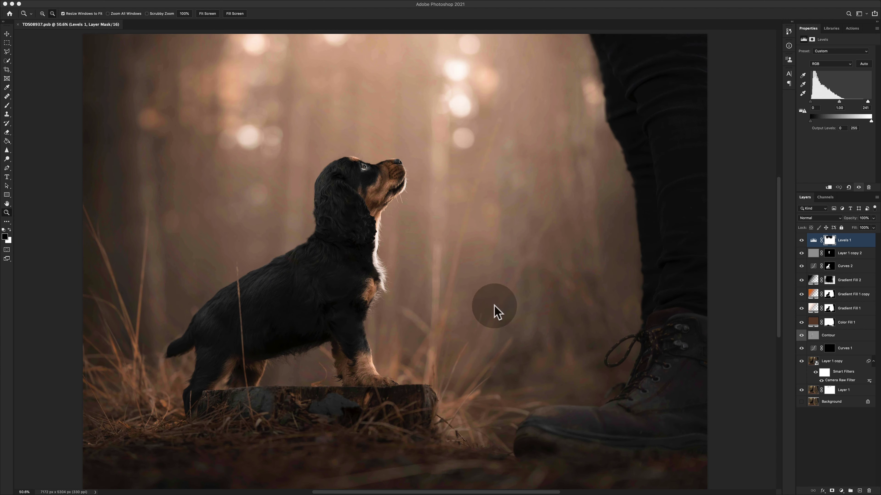
pyautogui.scroll(-1, 534, 242)
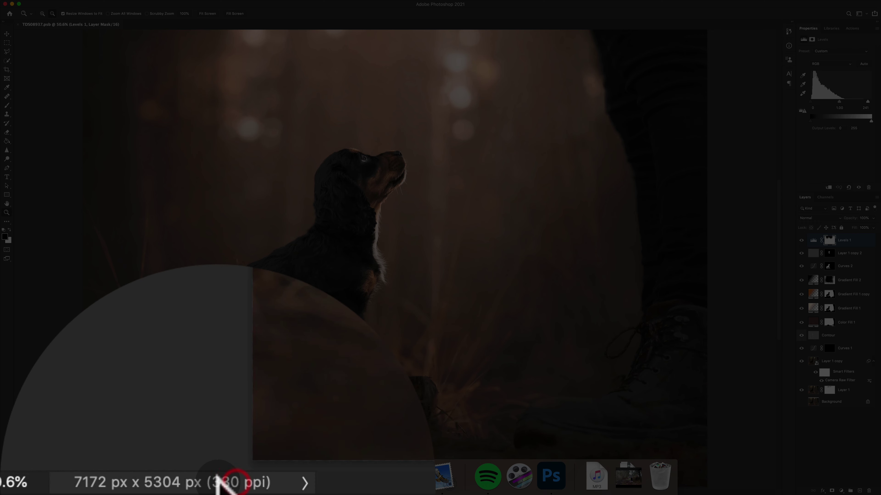
pyautogui.click(94, 492)
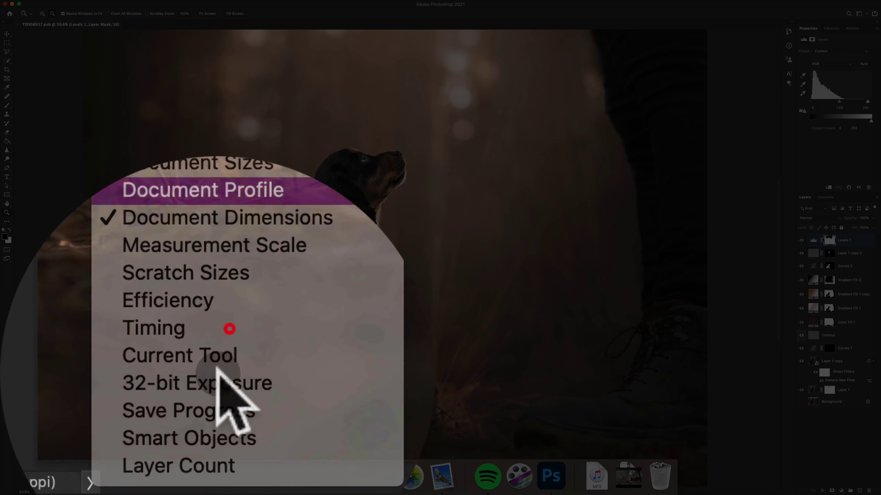
pyautogui.click(135, 421)
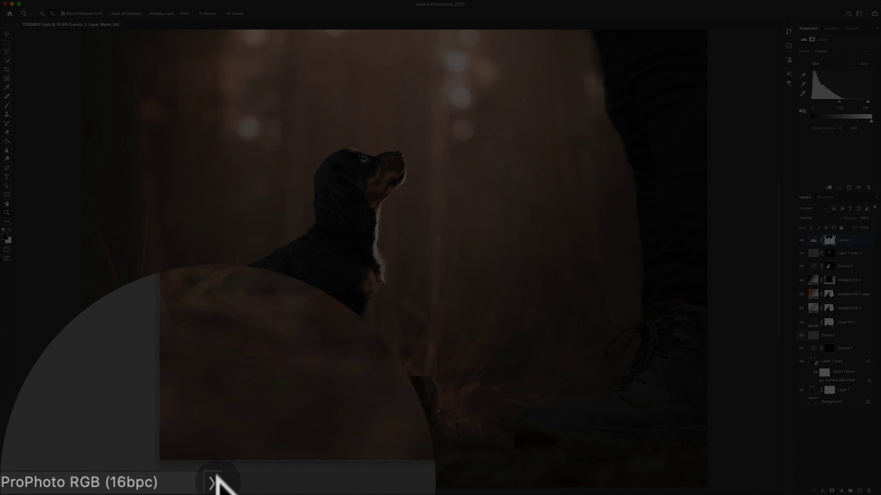
pyautogui.click(94, 492)
pyautogui.click(132, 416)
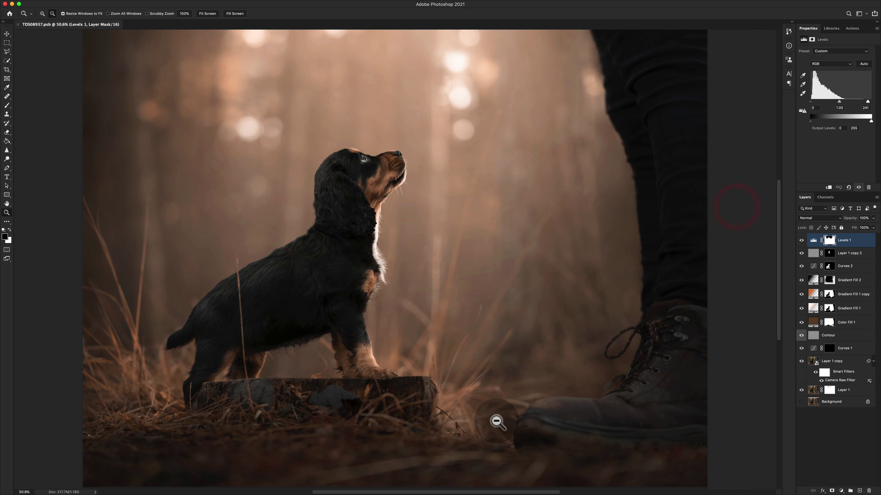
pyautogui.moveTo(347, 492)
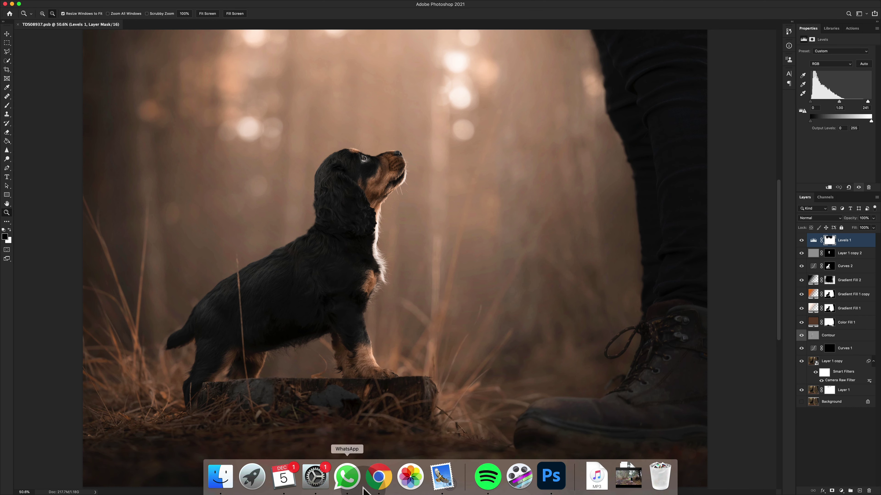
# Step: Bring Chrome forward and go to Digitalab's Fine Art Prints page from the PRINTS menu
pyautogui.click(378, 479)
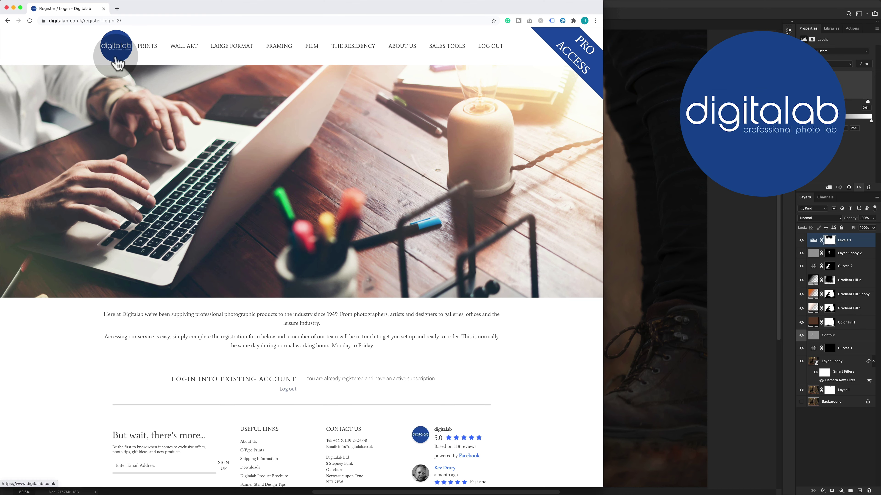
pyautogui.moveTo(268, 84)
pyautogui.moveTo(152, 52)
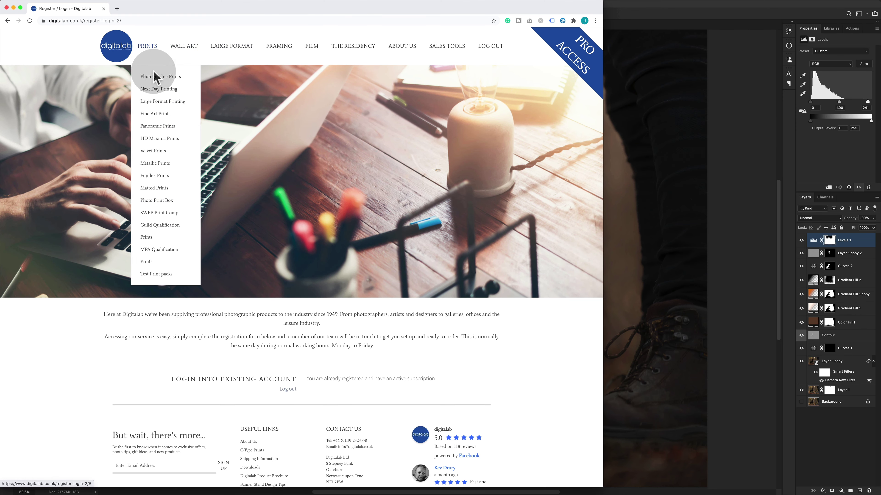
pyautogui.click(155, 114)
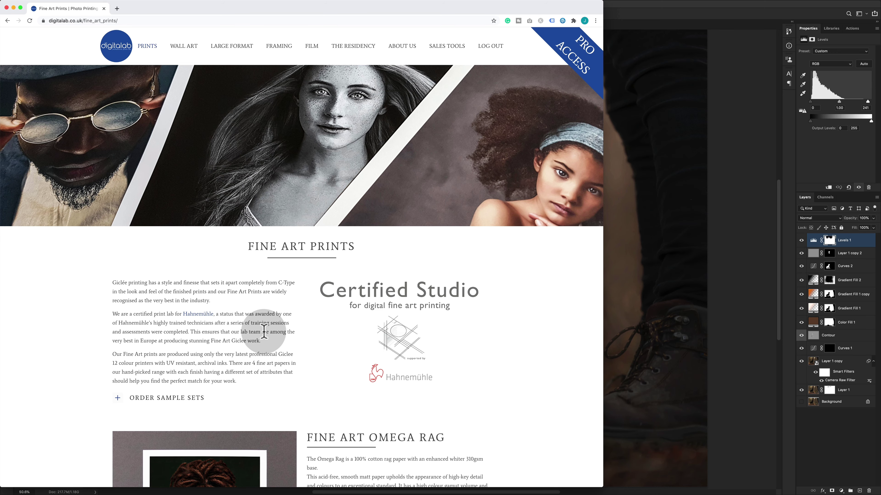
# Step: Read Digitalab's File Set Up guidance from the footer link, then return to Photoshop
pyautogui.scroll(-20, 264, 335)
pyautogui.click(250, 403)
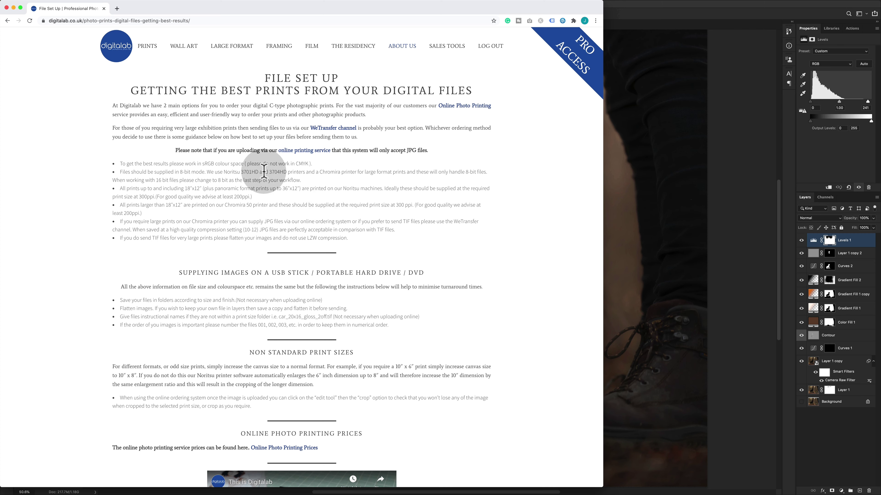
pyautogui.click(710, 205)
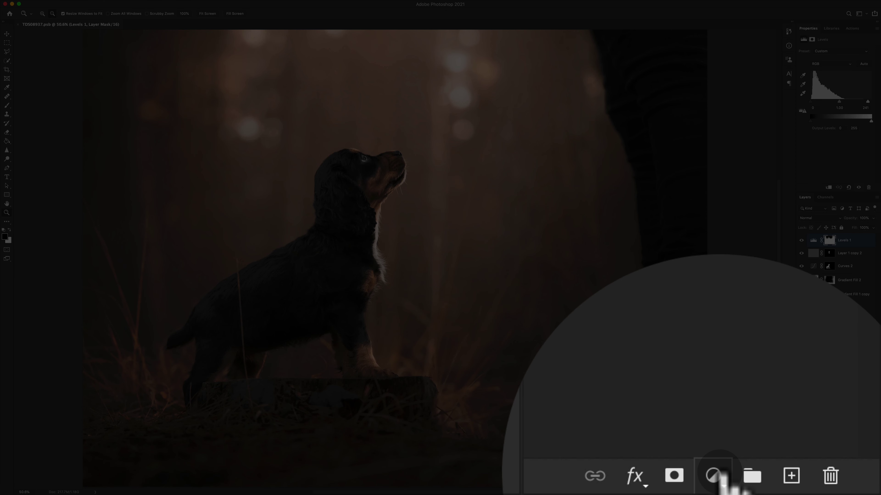
# Step: Add a Levels adjustment layer and preview black and white clipping, leaving levels at 0 and 255
pyautogui.click(842, 491)
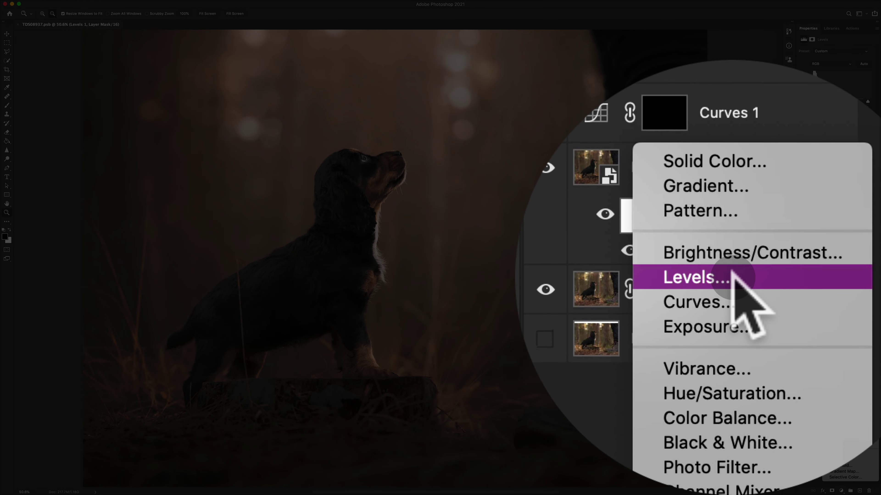
pyautogui.click(844, 380)
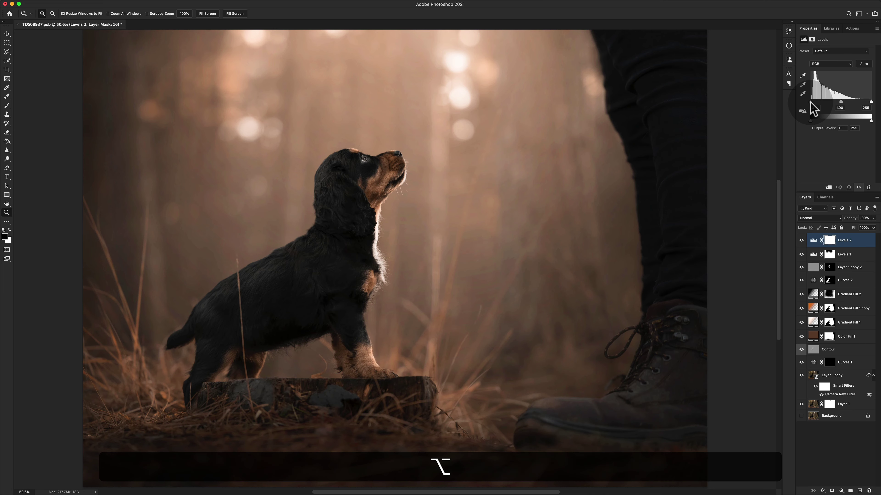
pyautogui.keyDown('alt'); pyautogui.click(811, 102); pyautogui.keyUp('alt')
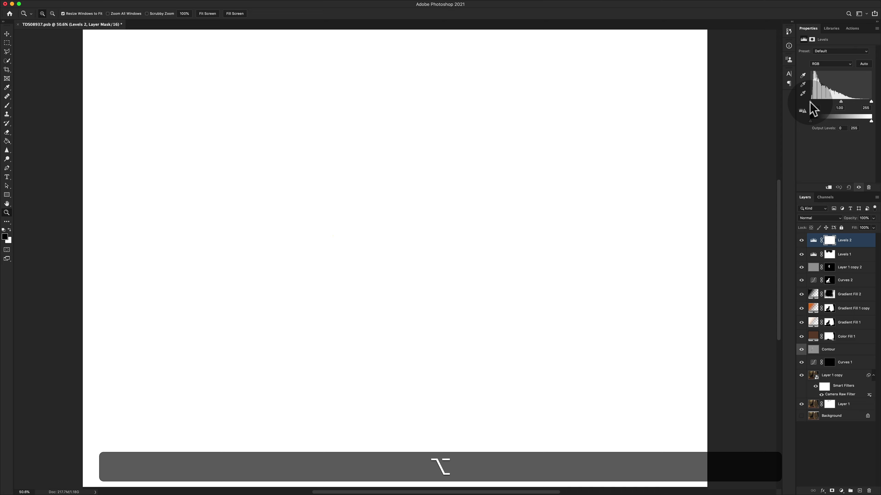
pyautogui.moveTo(825, 103)
pyautogui.mouseDown()
pyautogui.moveTo(849, 104)
pyautogui.moveTo(809, 104)
pyautogui.mouseUp()
pyautogui.moveTo(809, 102); pyautogui.dragTo(809, 103)
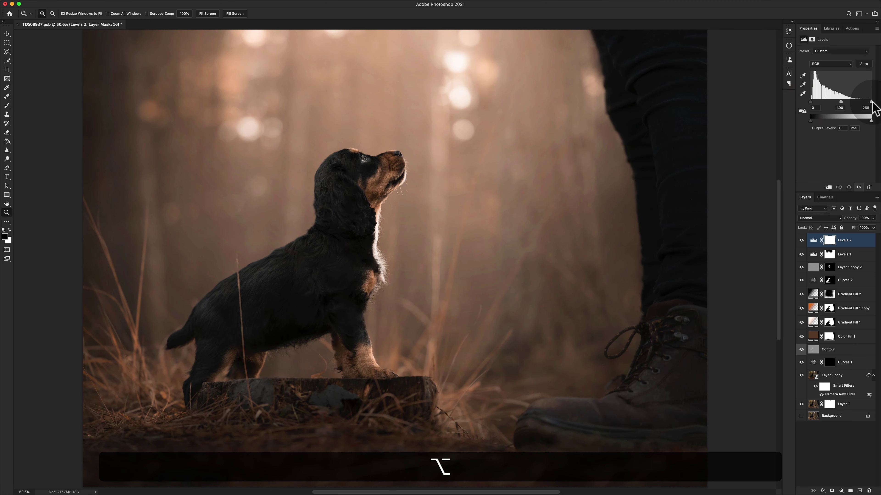
pyautogui.moveTo(871, 101); pyautogui.dragTo(871, 101)
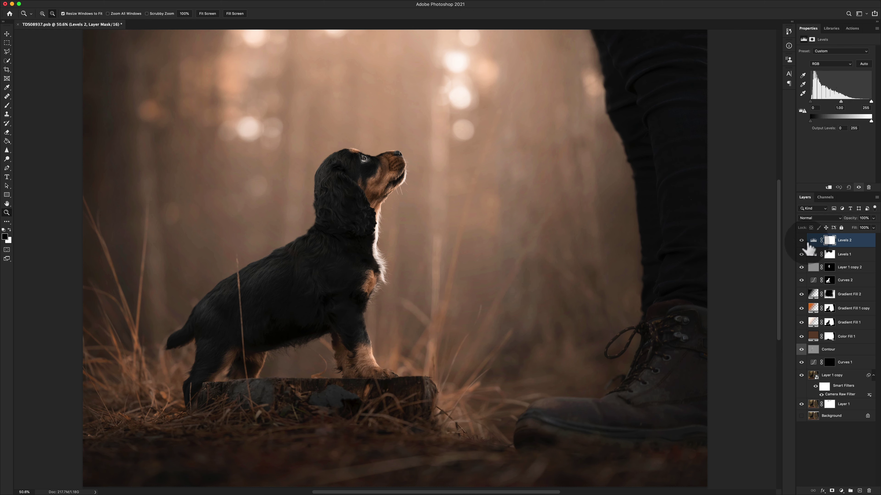
# Step: Flatten the image to a single Background layer and set it to 8 Bits/Channel
pyautogui.rightClick(862, 246)
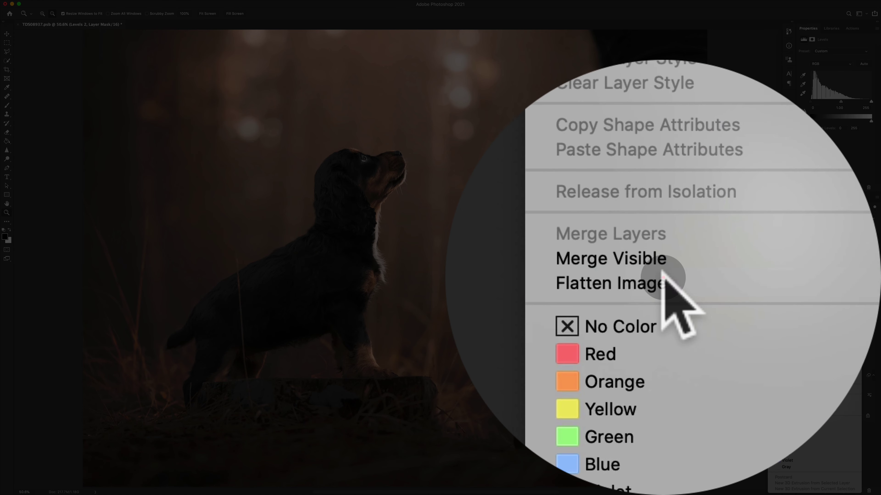
pyautogui.click(798, 411)
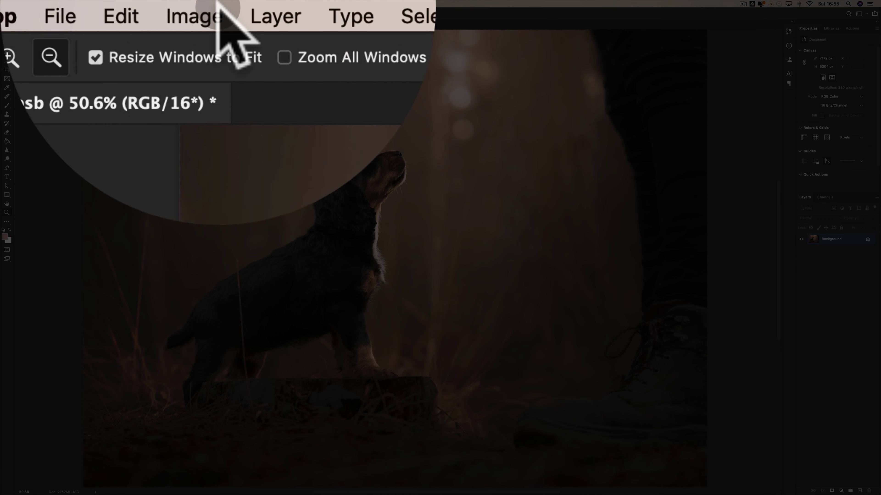
pyautogui.click(85, 3)
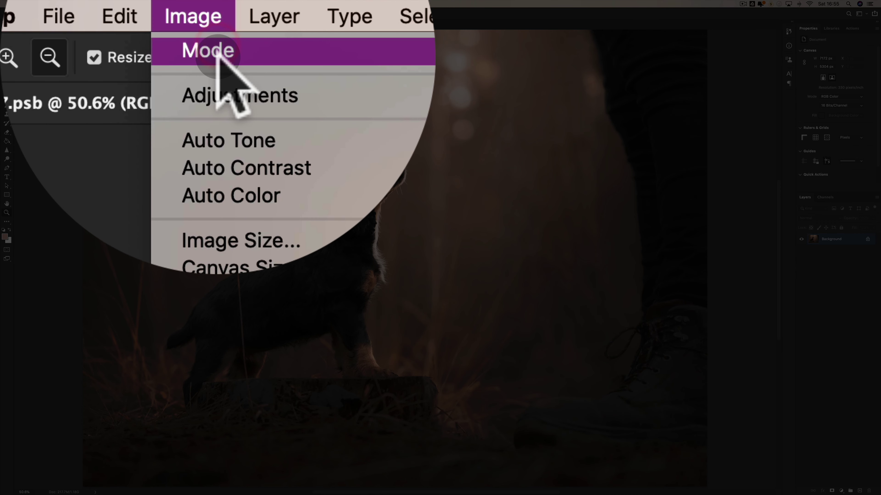
pyautogui.click(186, 72)
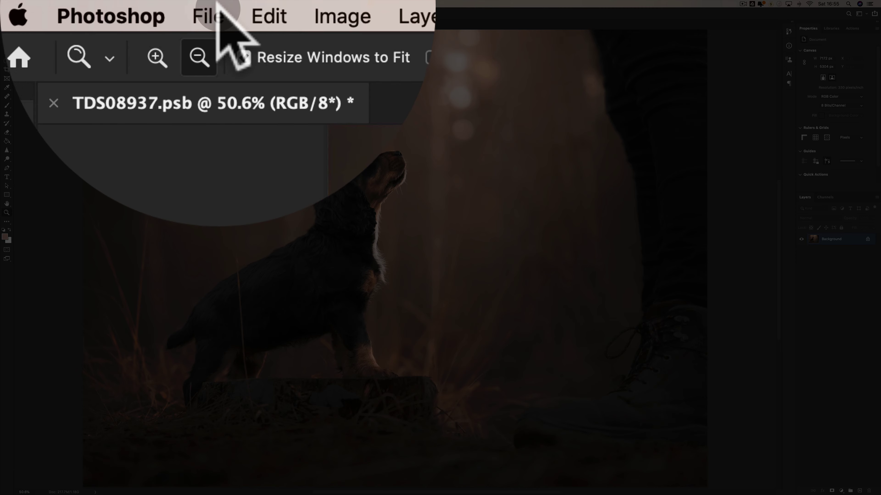
# Step: Convert the image to the sRGB IEC61966-2.1 colour profile
pyautogui.click(69, 4)
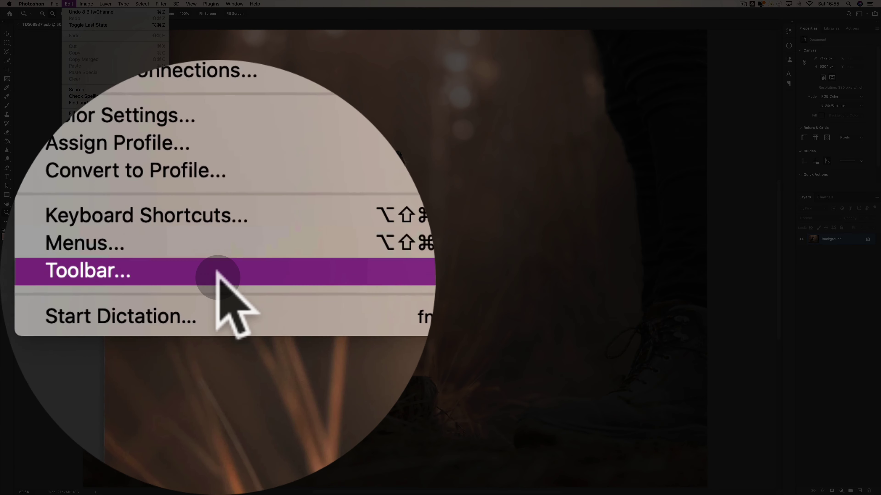
pyautogui.click(113, 268)
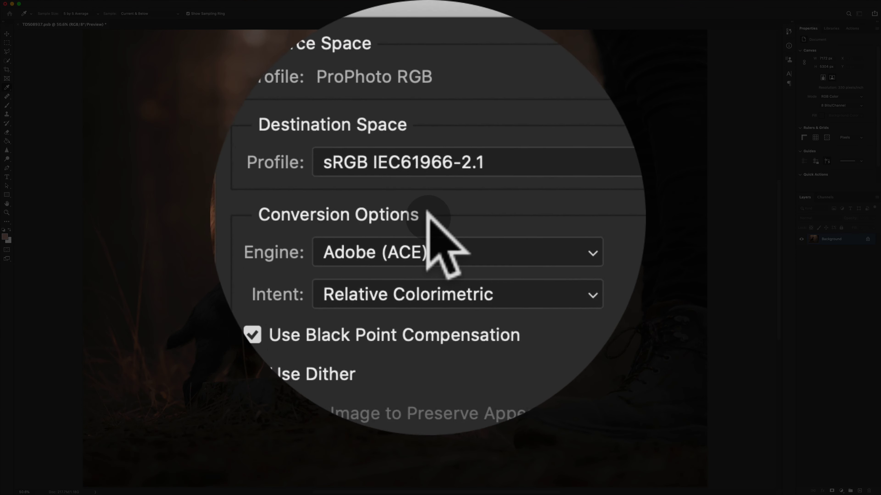
pyautogui.click(422, 207)
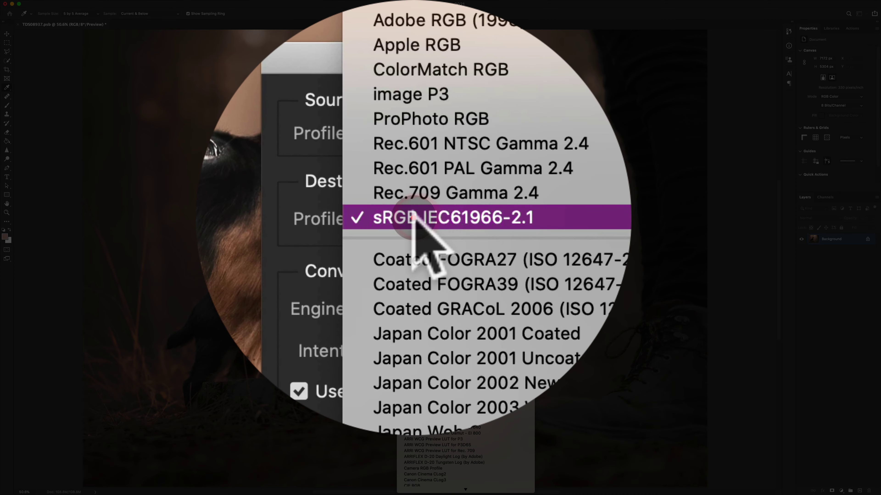
pyautogui.click(415, 217)
pyautogui.click(518, 201)
pyautogui.press('z')
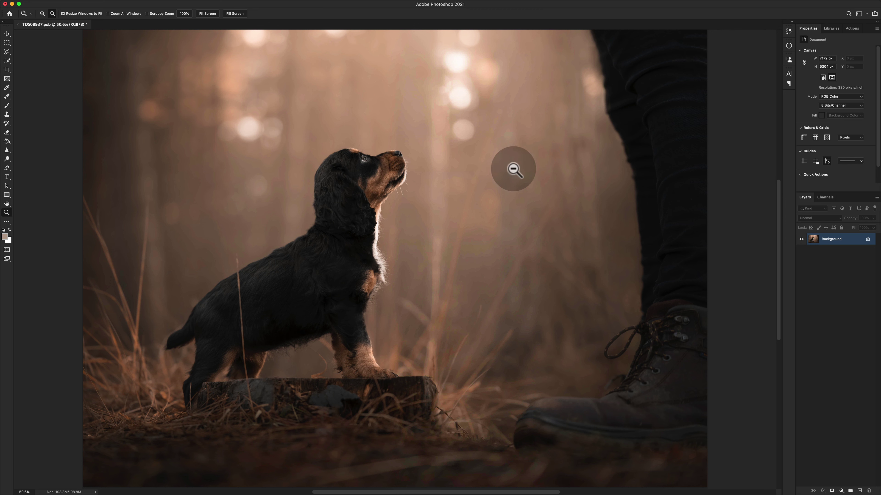
# Step: Show the document profile in the readout and set the Crop tool ratio to 12 by 8
pyautogui.click(96, 491)
pyautogui.click(118, 418)
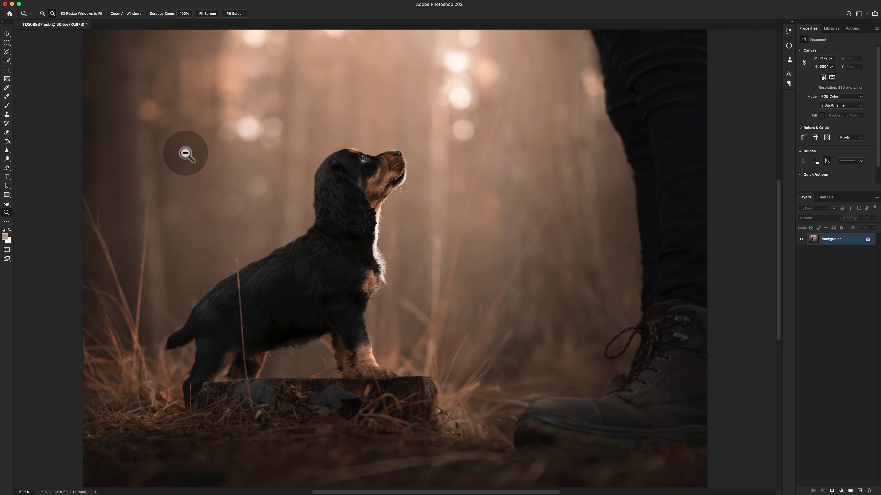
pyautogui.click(8, 70)
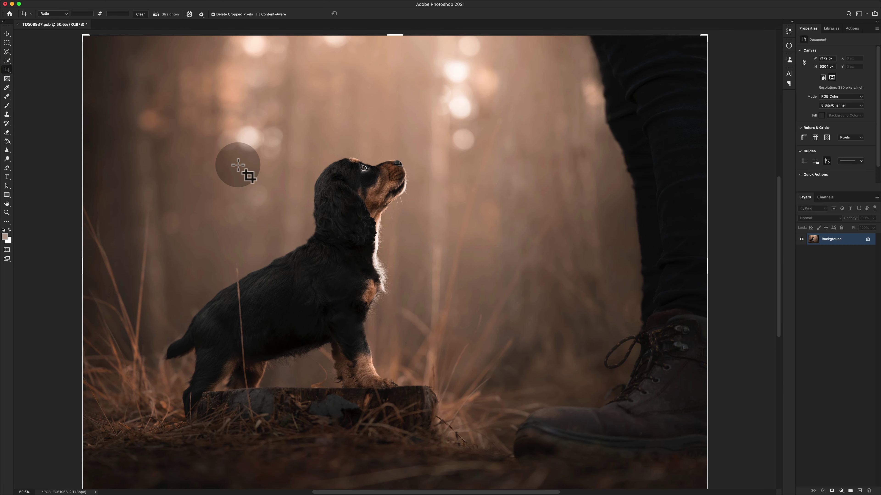
pyautogui.press('alt')
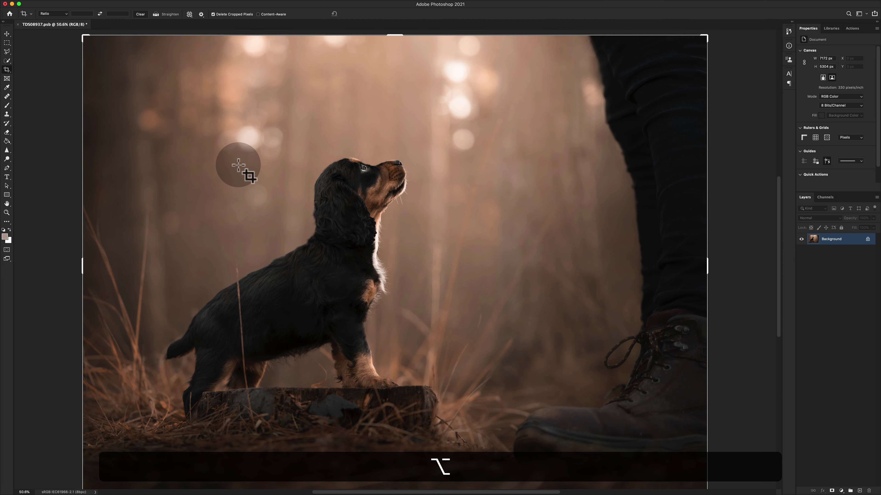
pyautogui.scroll(-3, 238, 166)
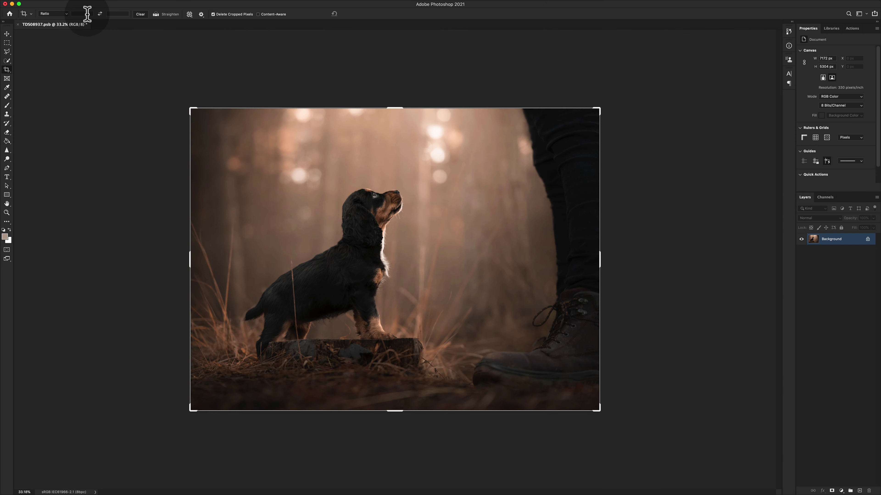
pyautogui.write('12')
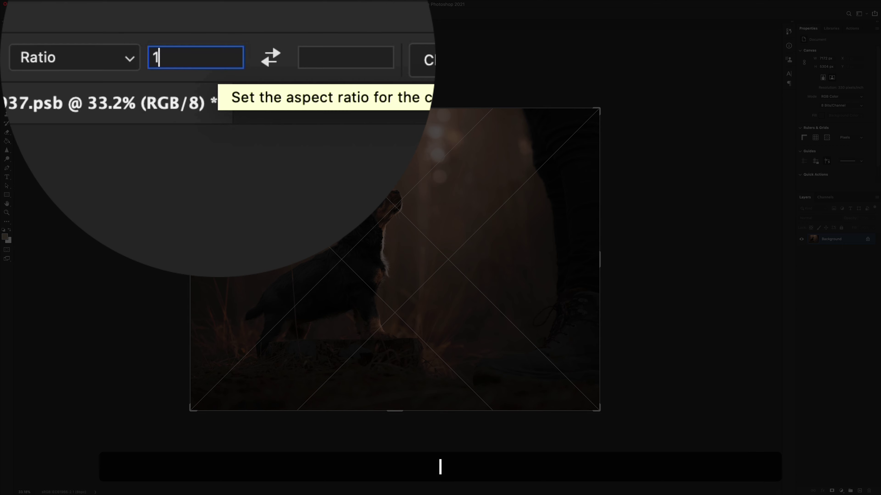
pyautogui.click(109, 14)
pyautogui.write('8')
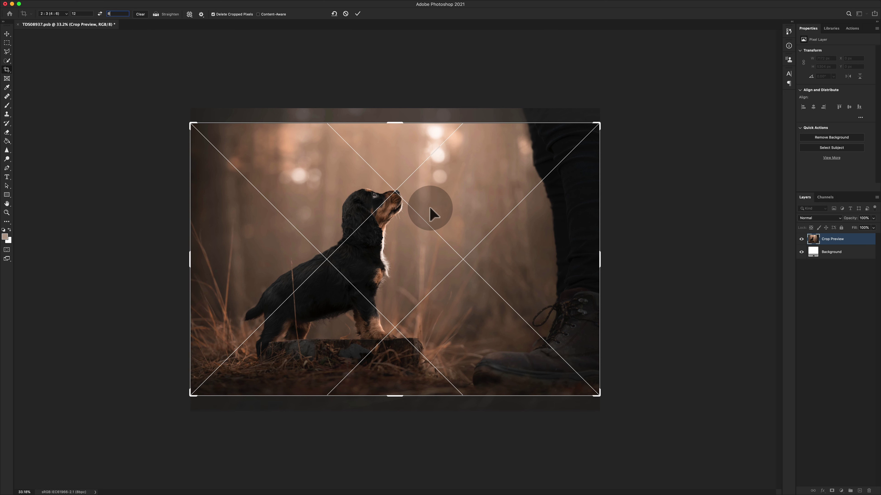
# Step: Nudge the photo slightly within the crop frame and commit the 12:8 crop
pyautogui.click(436, 207)
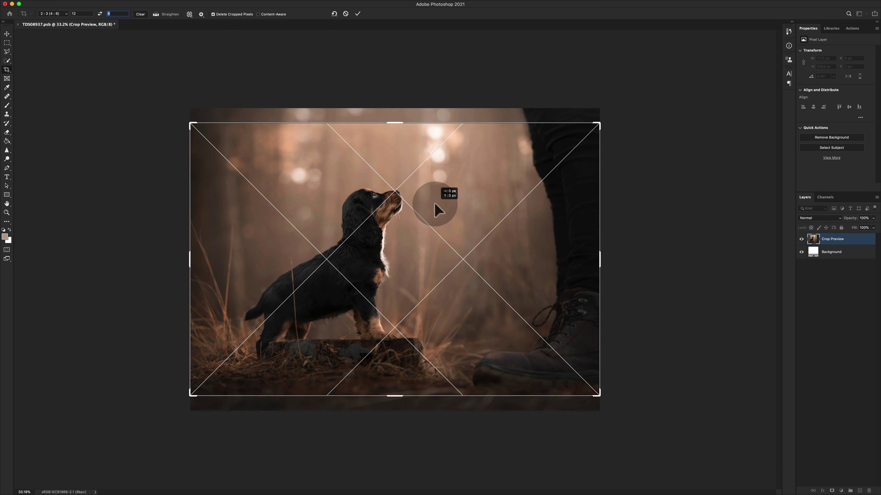
pyautogui.moveTo(435, 205); pyautogui.dragTo(435, 209)
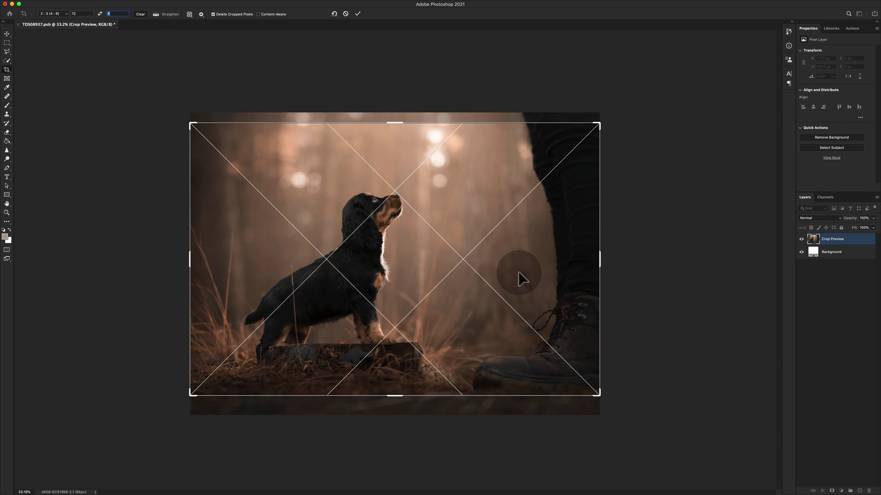
pyautogui.moveTo(521, 279); pyautogui.dragTo(522, 278)
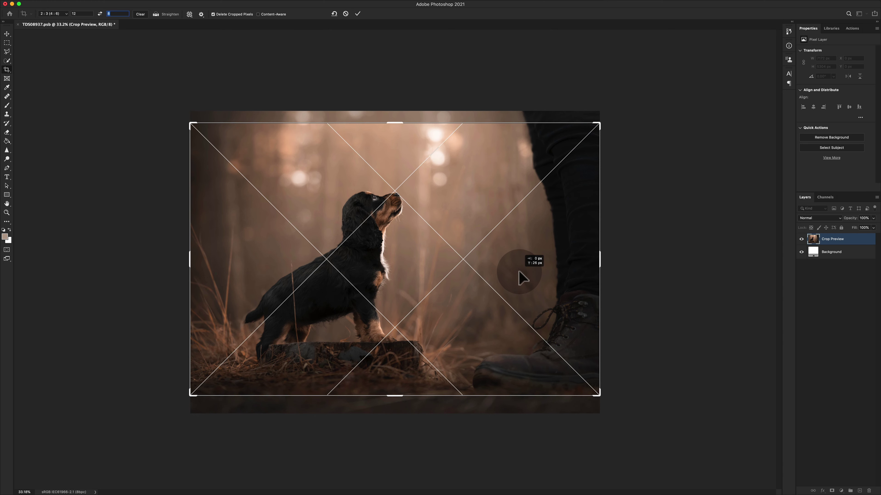
pyautogui.moveTo(522, 278); pyautogui.dragTo(522, 275)
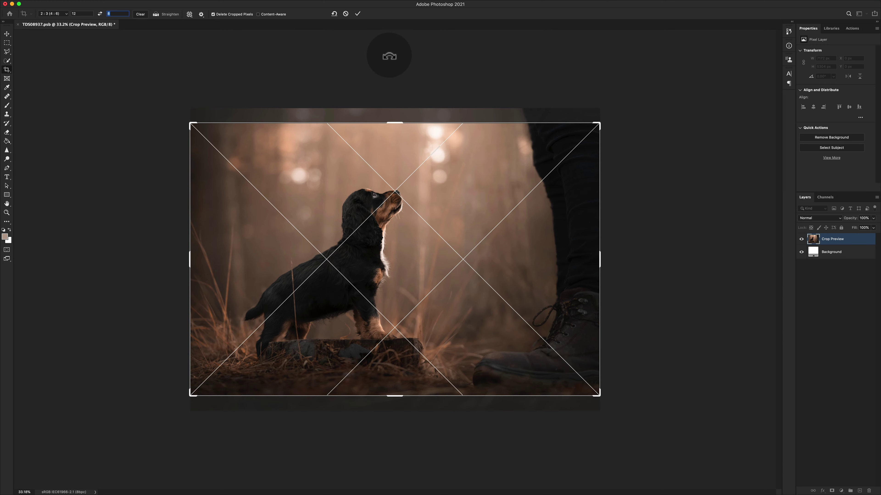
pyautogui.click(358, 14)
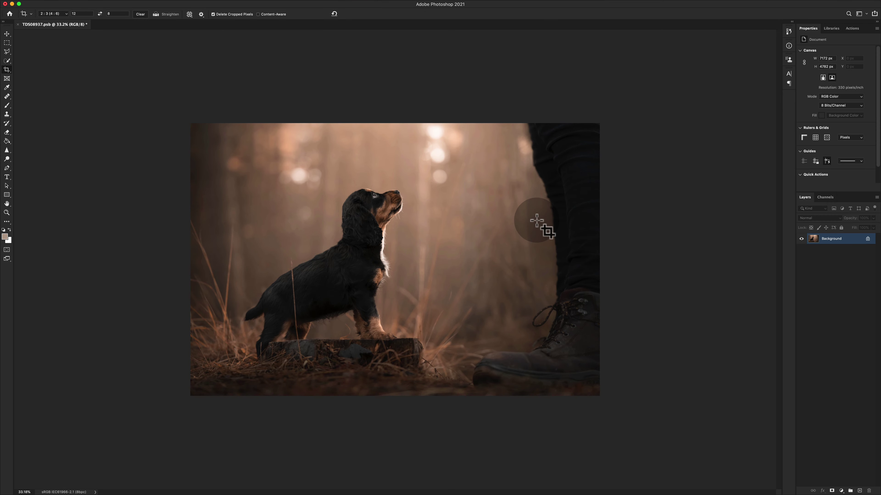
# Step: Start Save As and create a new Print Ready folder as the save location
pyautogui.press('v')
pyautogui.moveTo(57, 3)
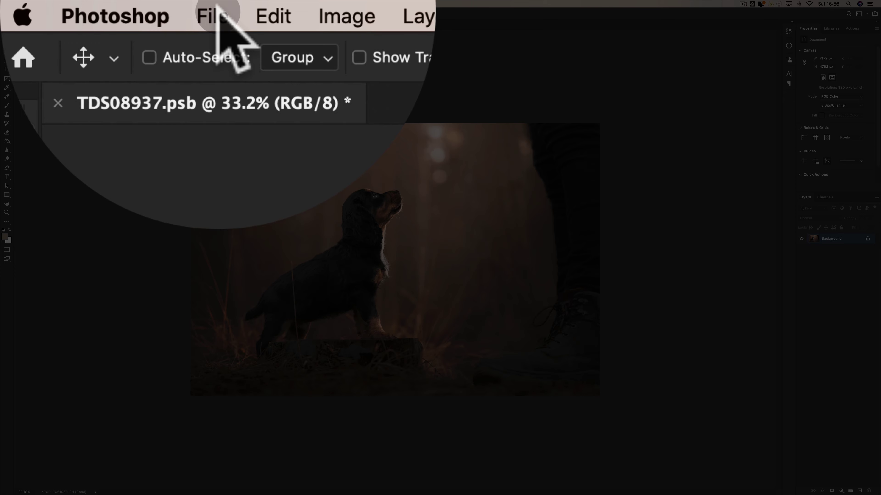
pyautogui.click(56, 4)
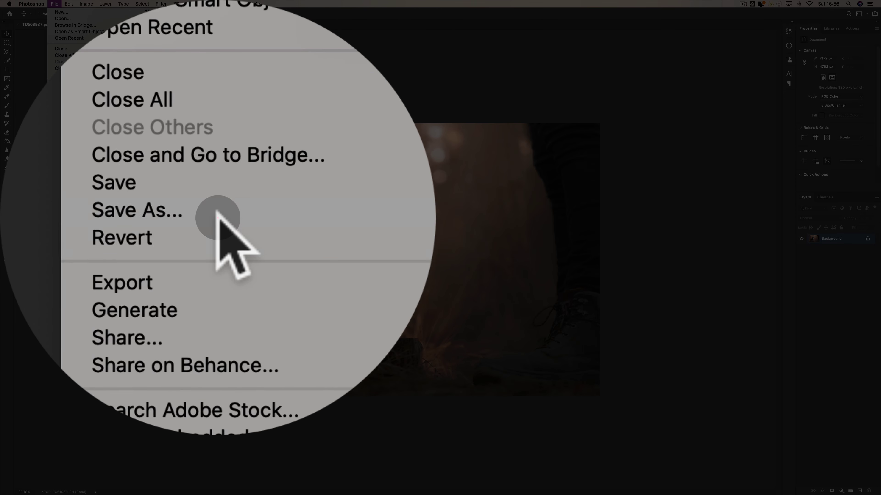
pyautogui.click(84, 82)
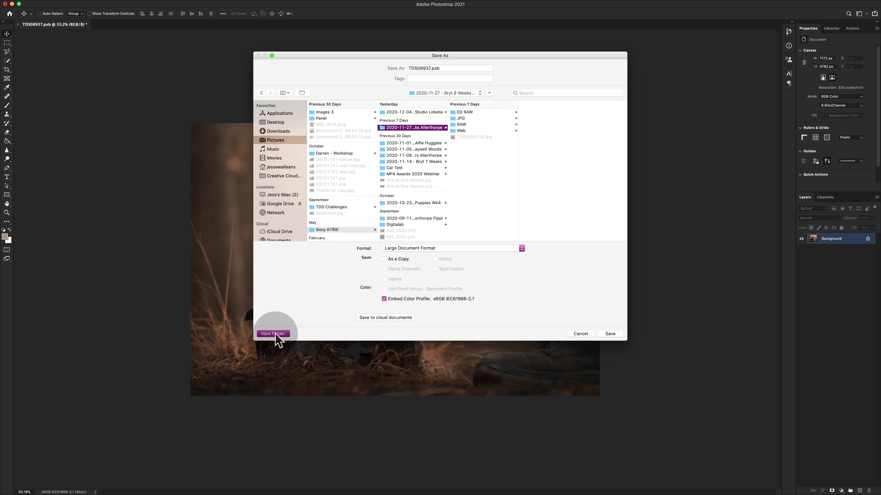
pyautogui.click(274, 333)
pyautogui.write('Print Ready')
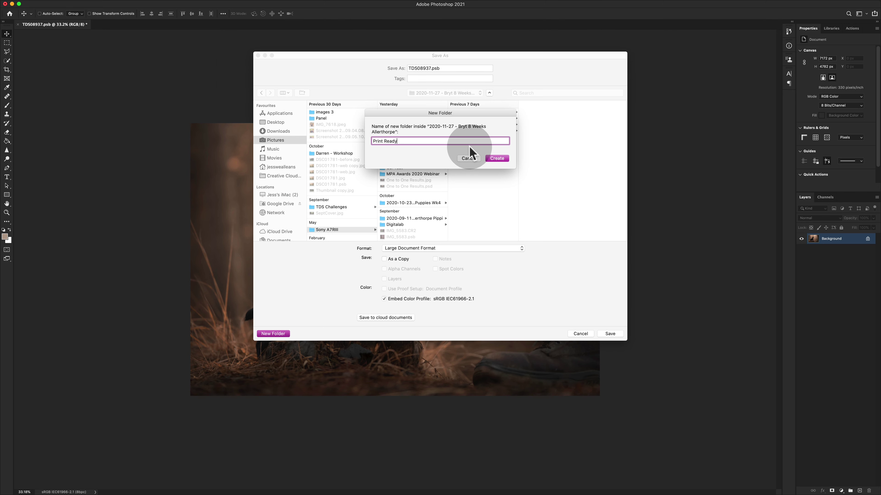
pyautogui.click(497, 158)
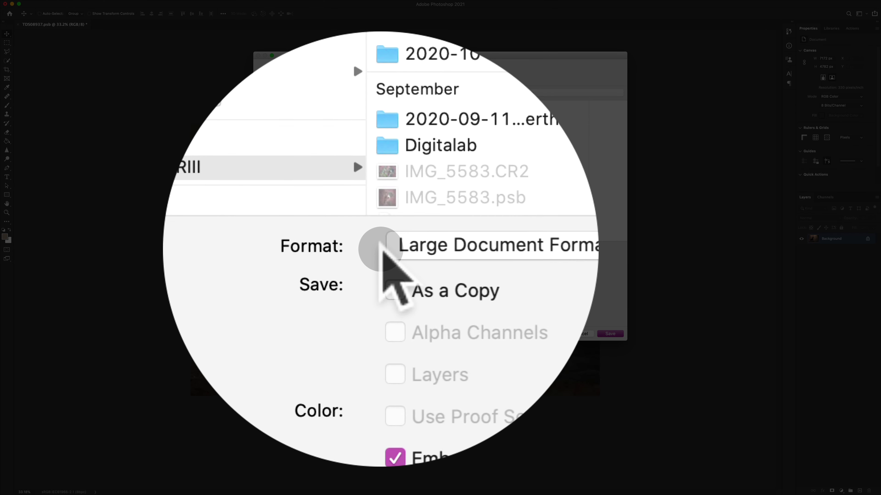
# Step: Save as TDS08937.jpg in JPEG format with Quality 12 and Baseline (Standard) encoding
pyautogui.click(415, 247)
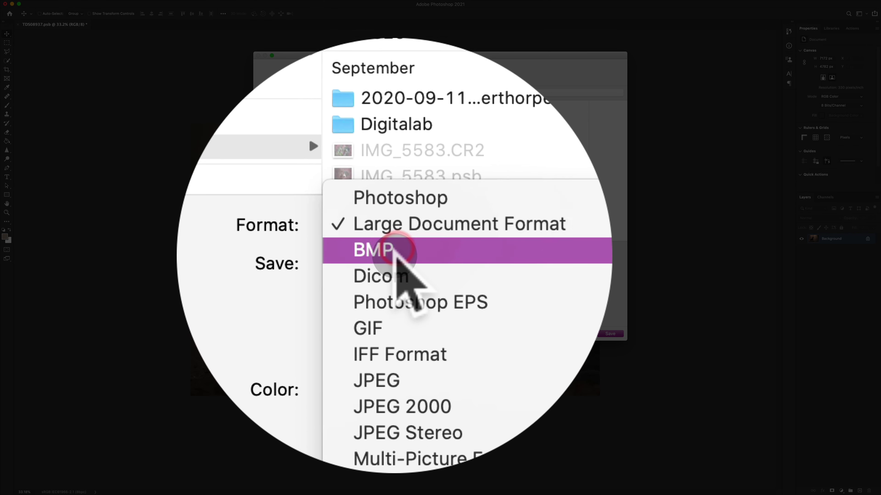
pyautogui.click(395, 280)
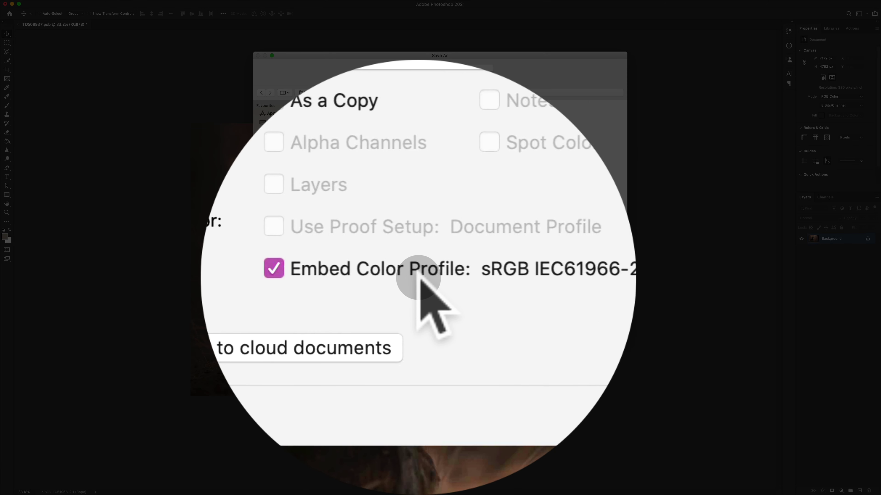
pyautogui.click(609, 334)
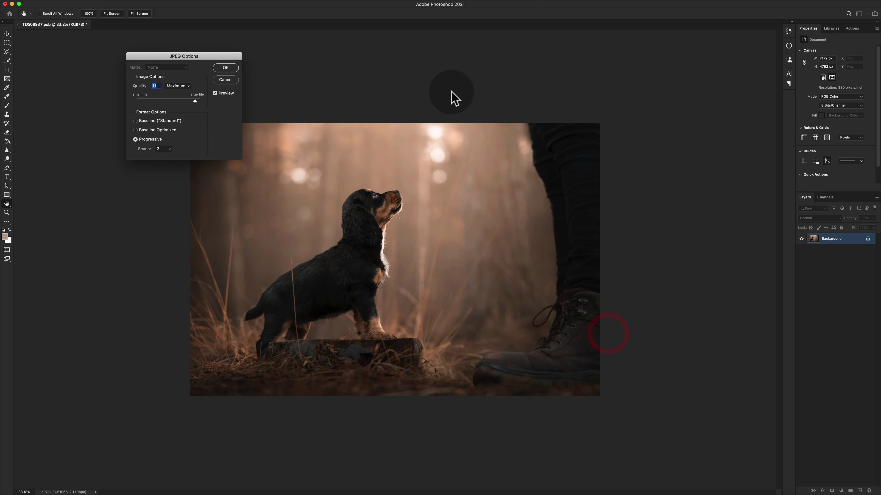
pyautogui.moveTo(174, 57); pyautogui.dragTo(408, 187)
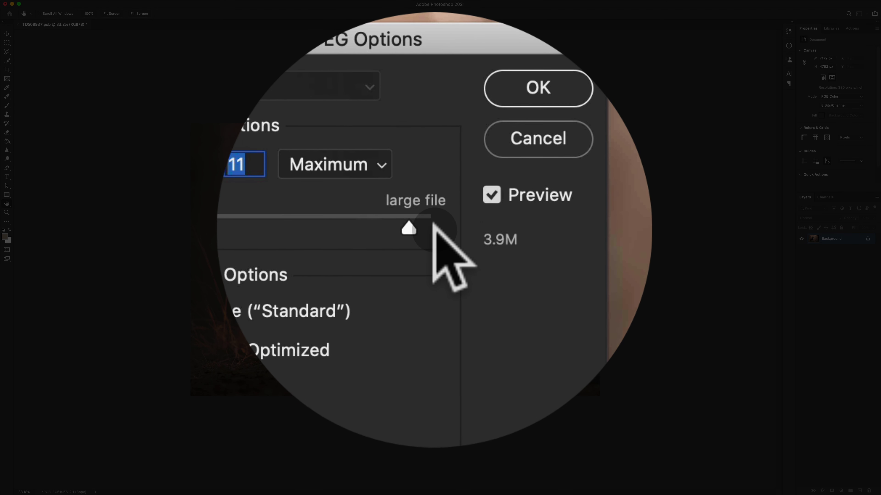
pyautogui.moveTo(433, 224); pyautogui.dragTo(435, 229)
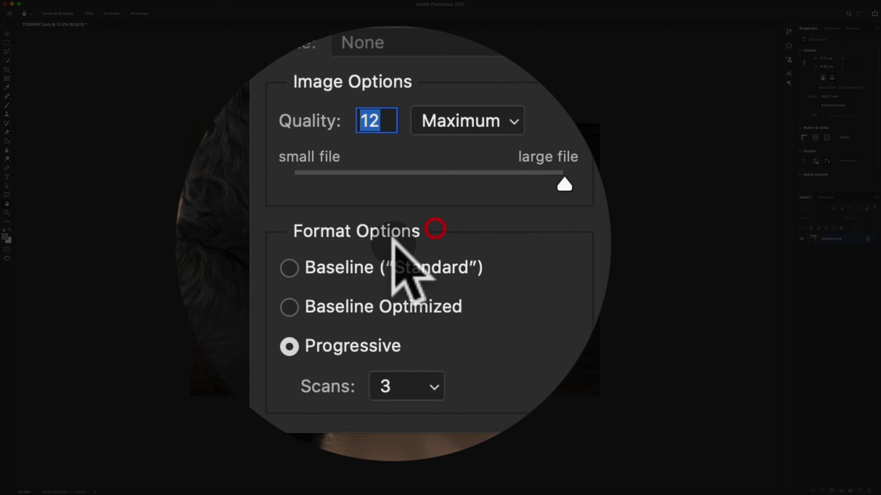
pyautogui.click(367, 249)
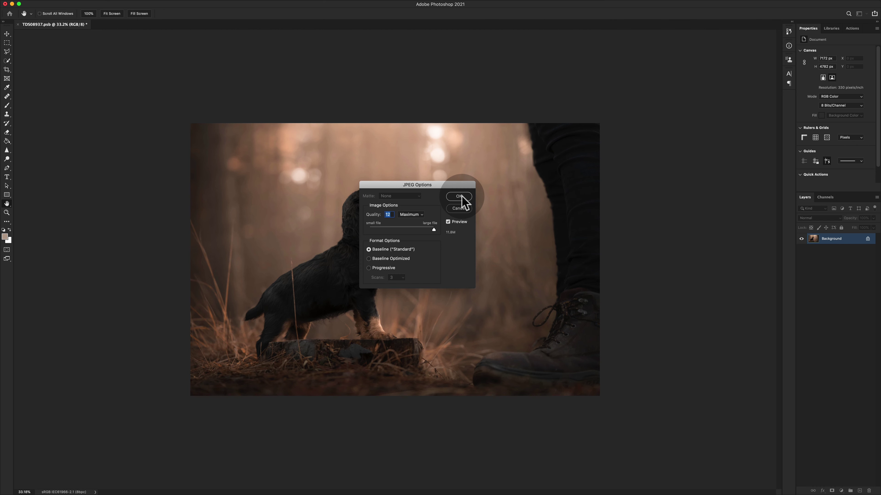
pyautogui.click(458, 196)
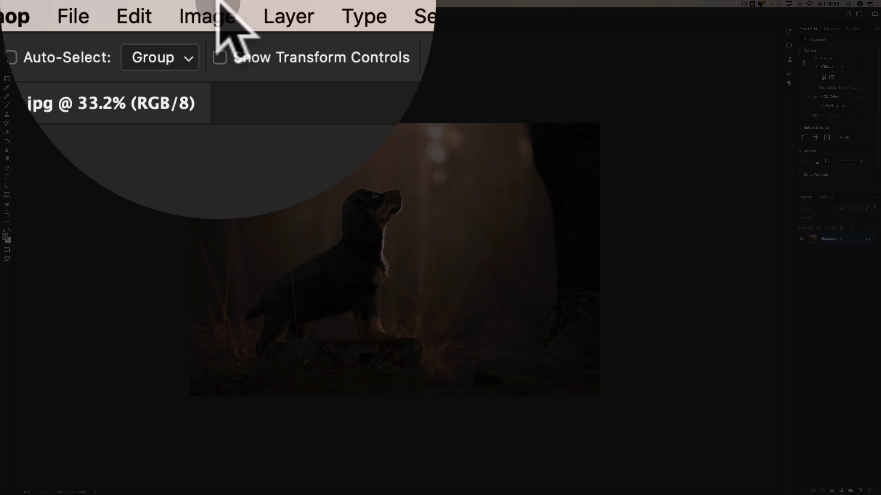
# Step: Resize the image to 12 inches wide with Automatic resampling, giving 12 × 8.001 in at 330 ppi
pyautogui.click(87, 3)
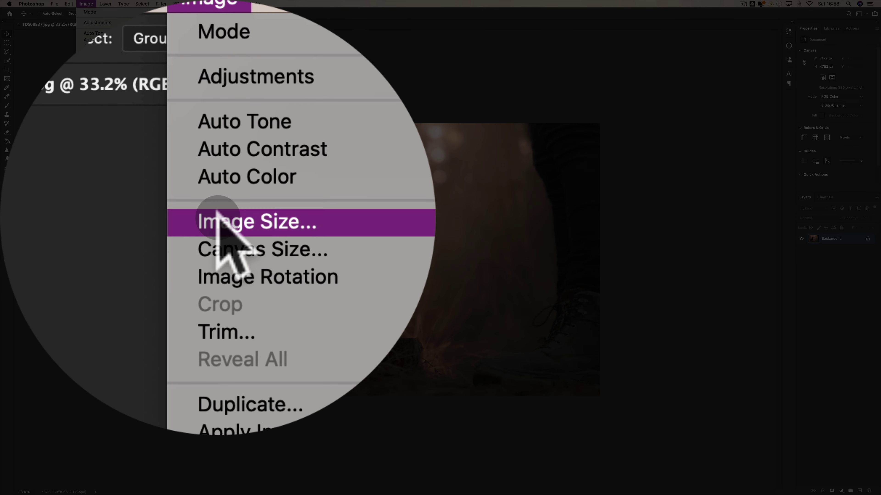
pyautogui.click(88, 56)
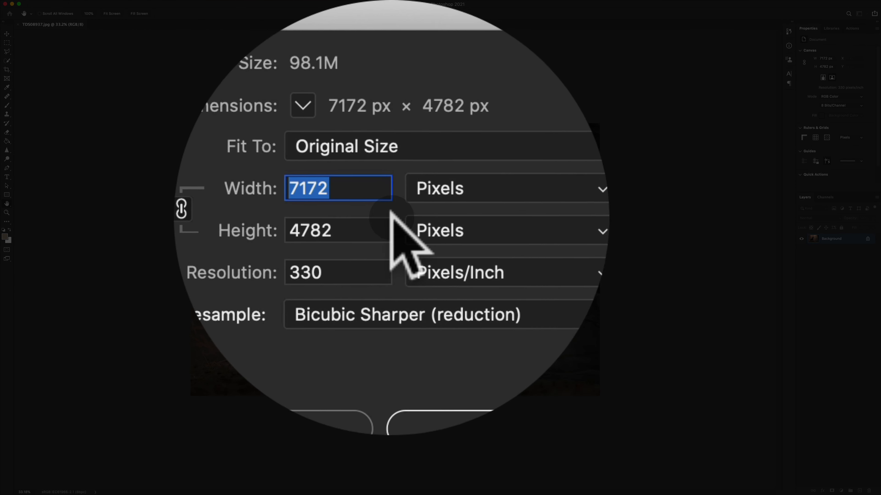
pyautogui.click(409, 211)
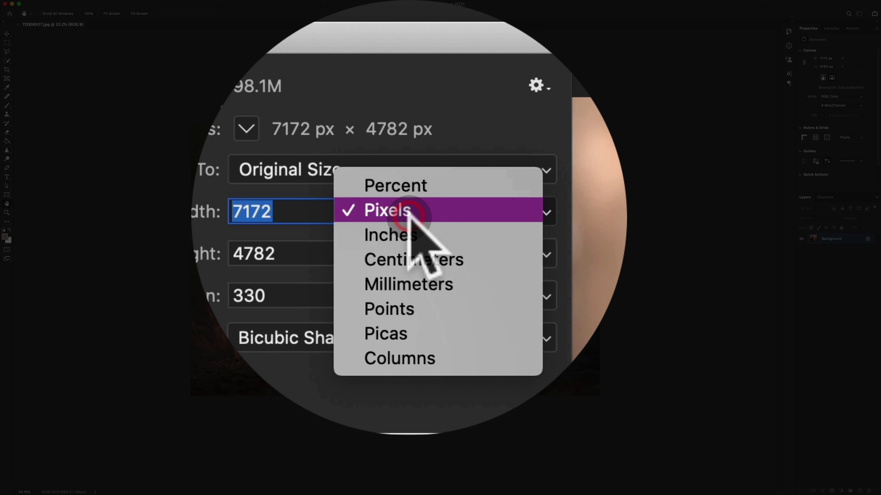
pyautogui.click(409, 213)
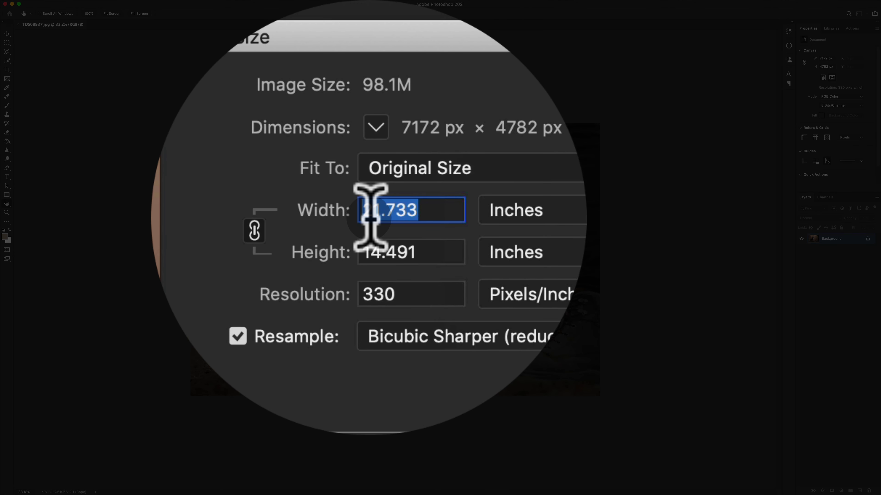
pyautogui.write('12')
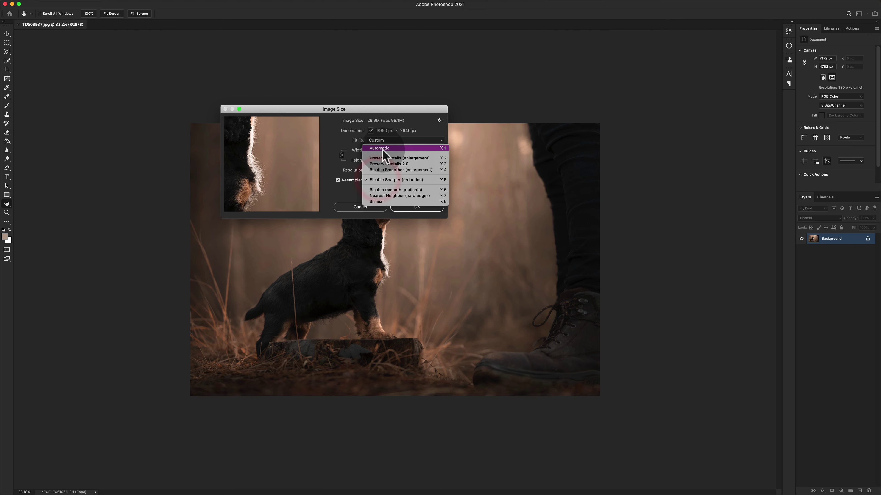
pyautogui.click(381, 150)
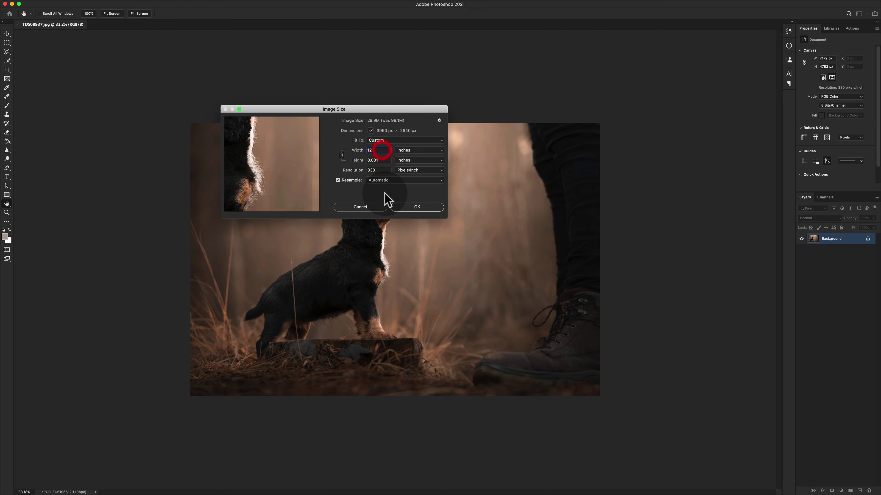
pyautogui.click(417, 207)
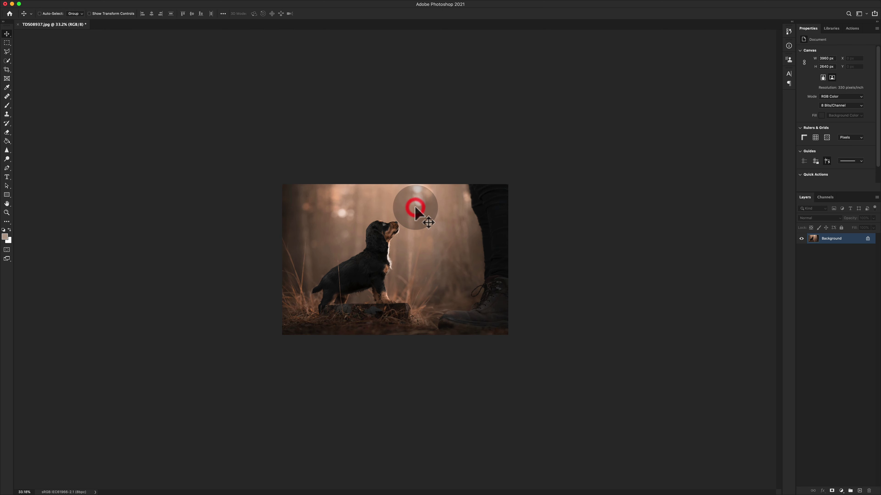
# Step: View the photo at 100%, then save it as TDS08937-12x8.jpg with the same JPEG options
pyautogui.click(7, 212)
pyautogui.doubleClick(7, 212)
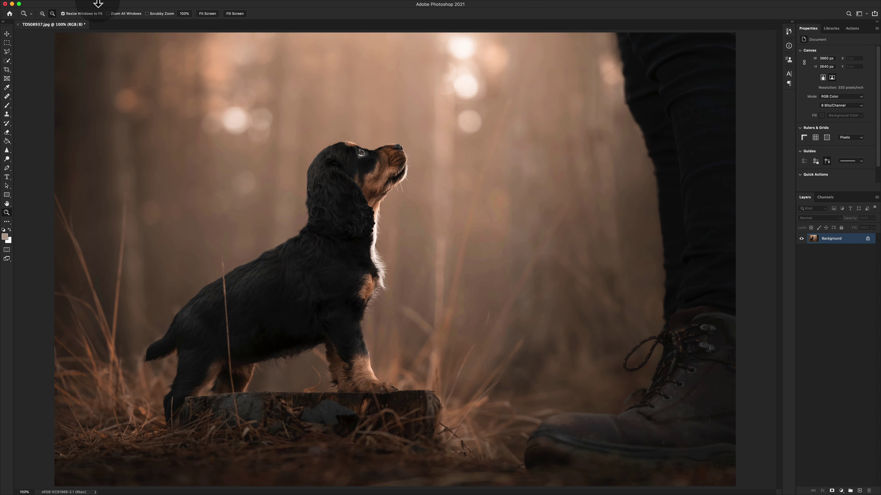
pyautogui.click(54, 4)
pyautogui.click(80, 81)
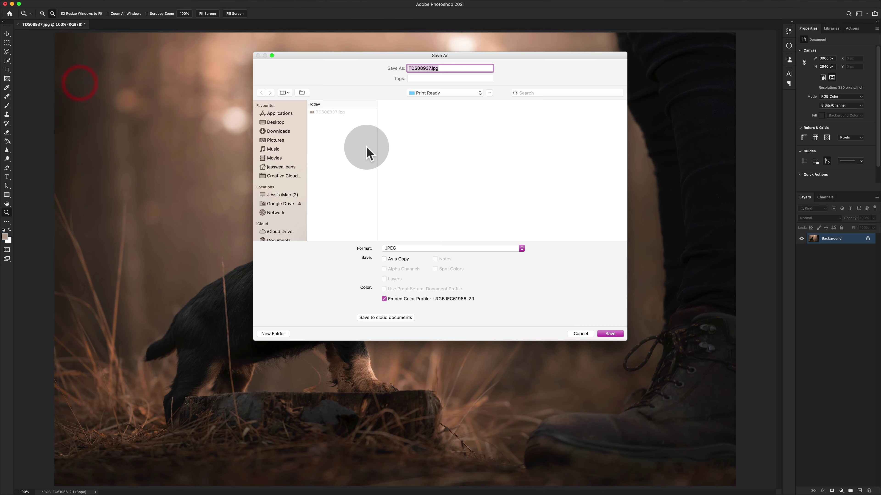
pyautogui.write('-12x8')
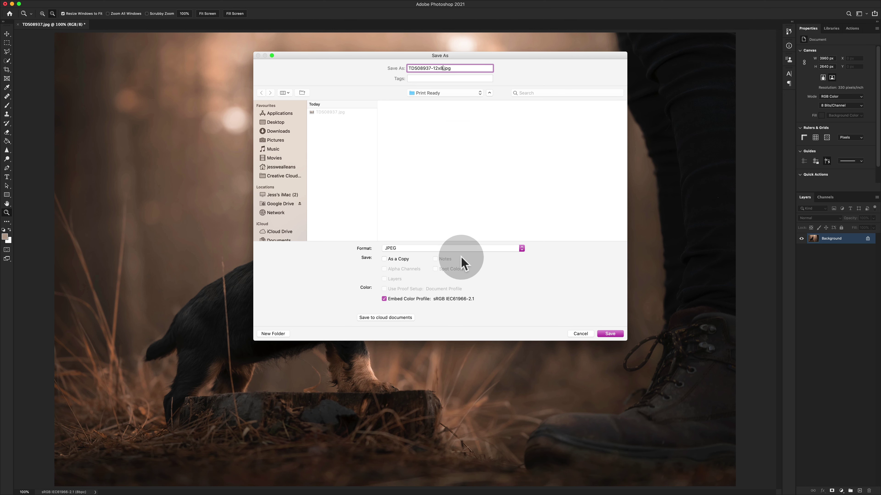
pyautogui.click(610, 333)
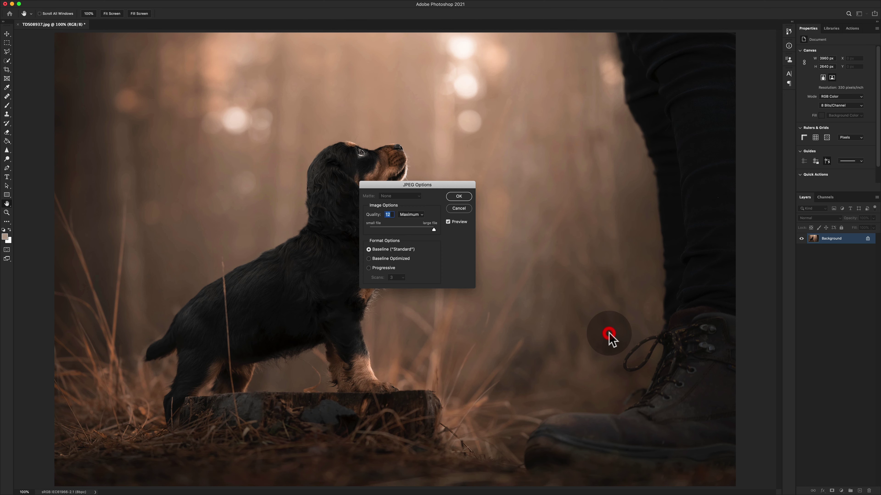
pyautogui.click(458, 197)
pyautogui.press('z')
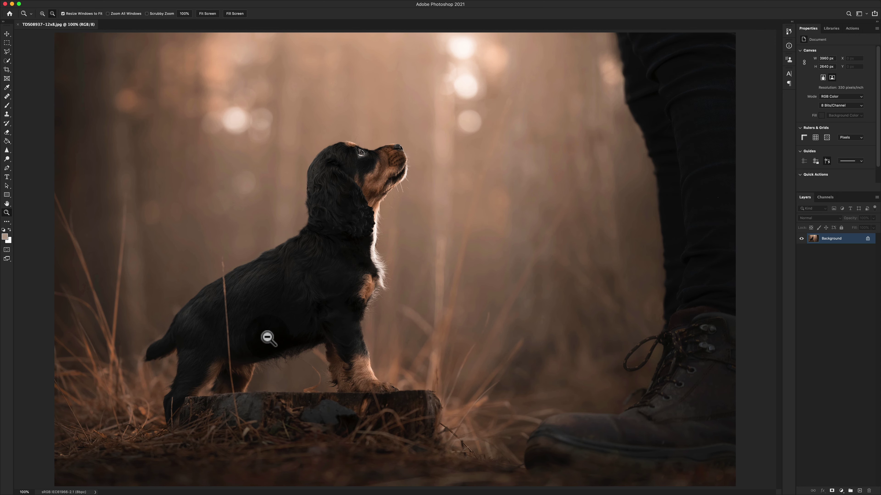
# Step: On Digitalab, open the Omega Rag print page from Fine Art Prints and select the 12" x 8" size
pyautogui.click(381, 481)
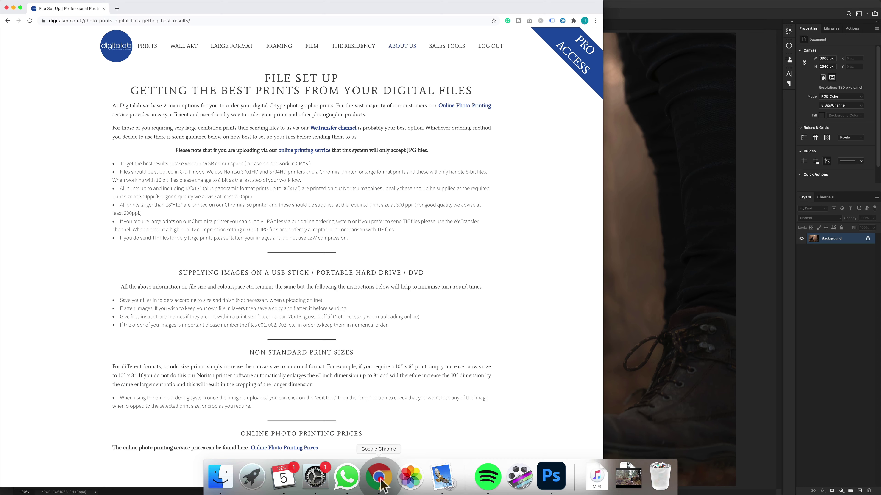
pyautogui.moveTo(189, 52)
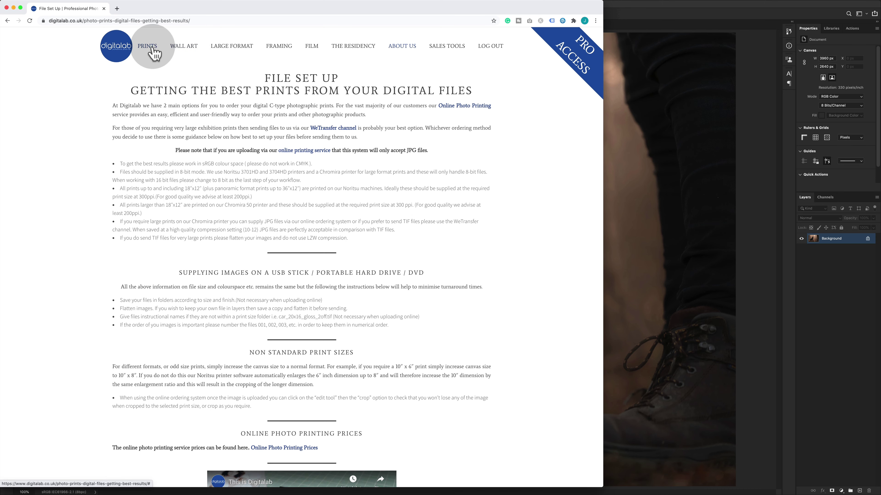
pyautogui.moveTo(149, 51)
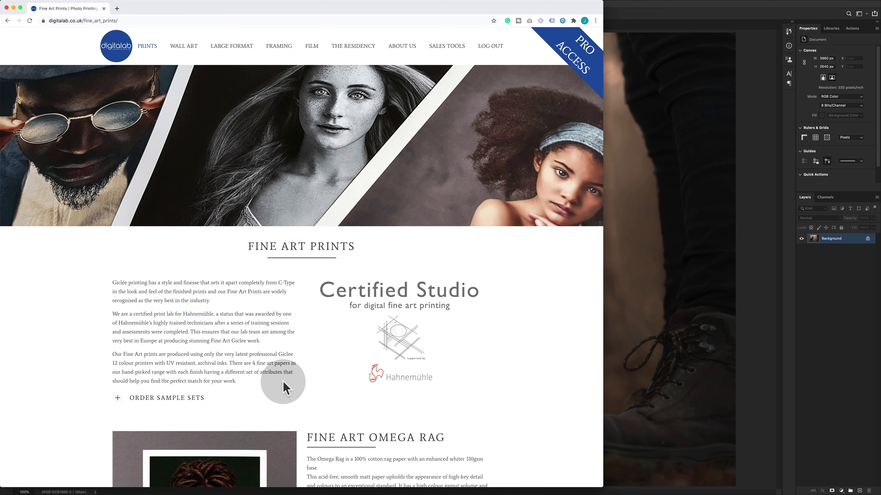
pyautogui.scroll(-1, 329, 430)
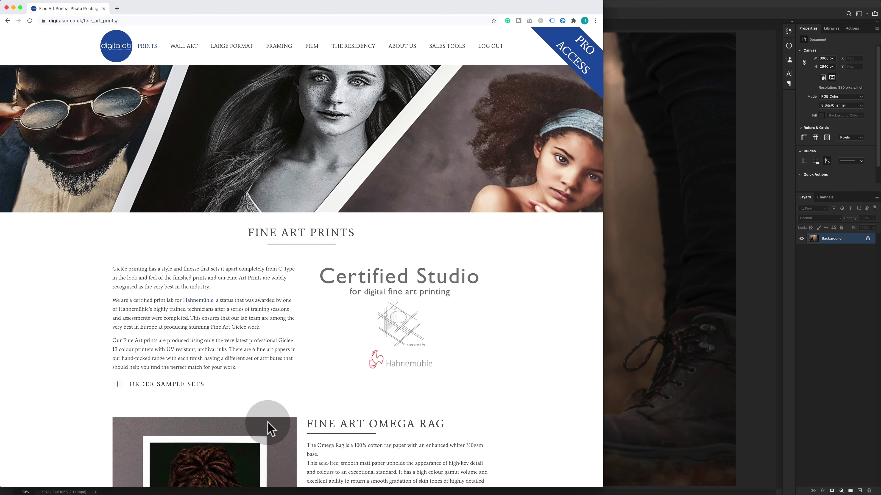
pyautogui.click(269, 423)
pyautogui.scroll(-6, 121, 329)
pyautogui.scroll(-6, 138, 327)
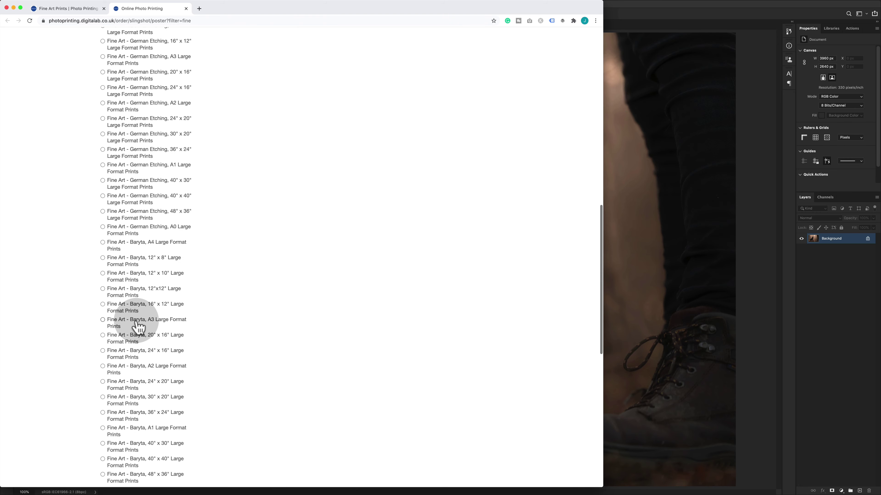
pyautogui.scroll(-6, 146, 327)
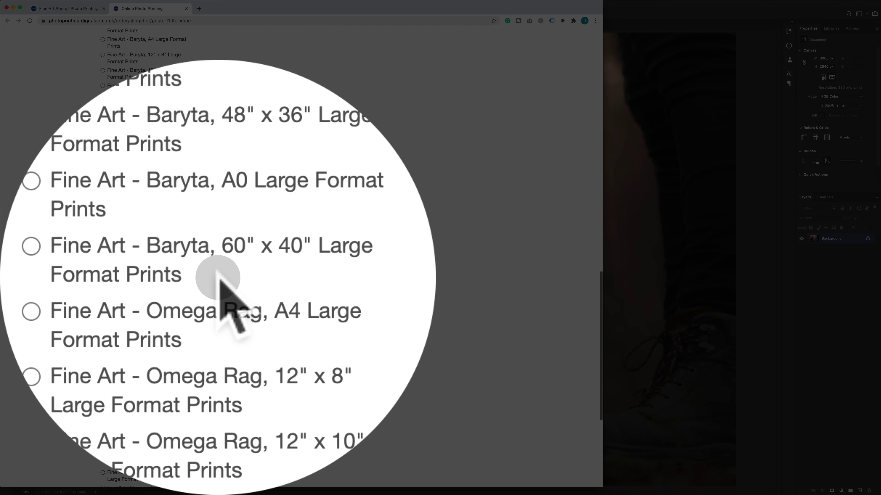
pyautogui.click(144, 310)
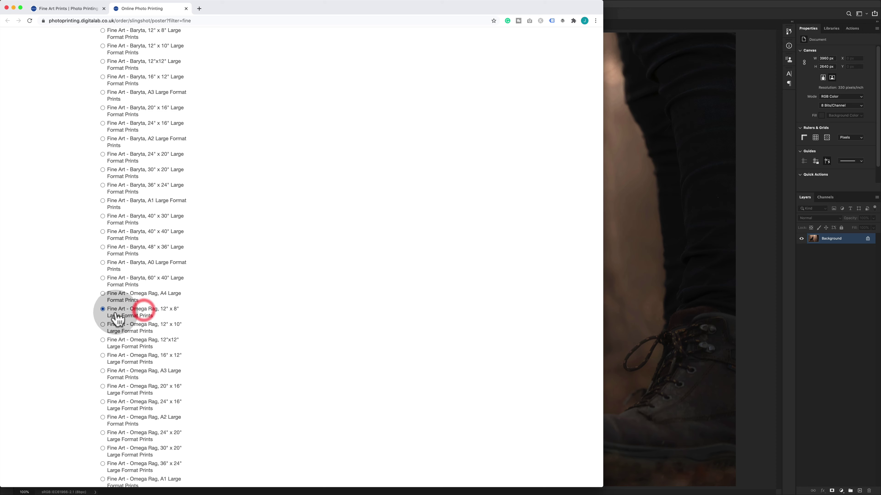
pyautogui.scroll(20, 220, 305)
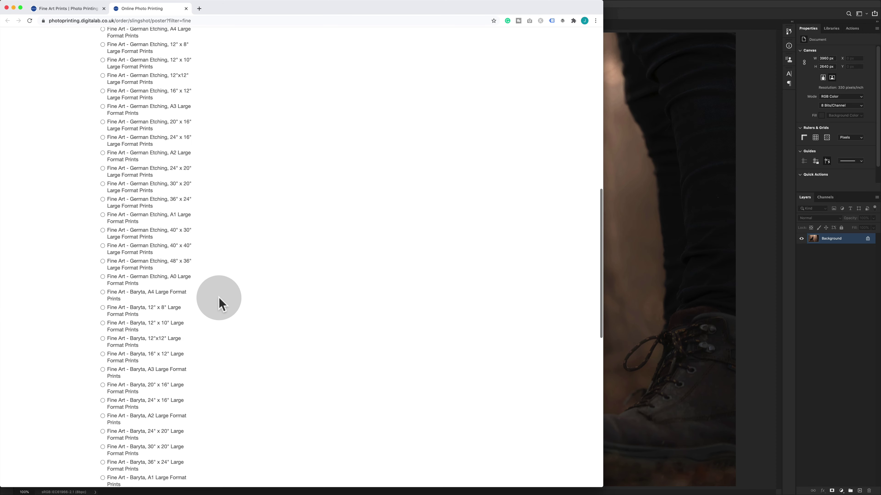
# Step: Upload TDS08937-12x8.jpg from the Print Ready folder to Digitalab
pyautogui.click(214, 276)
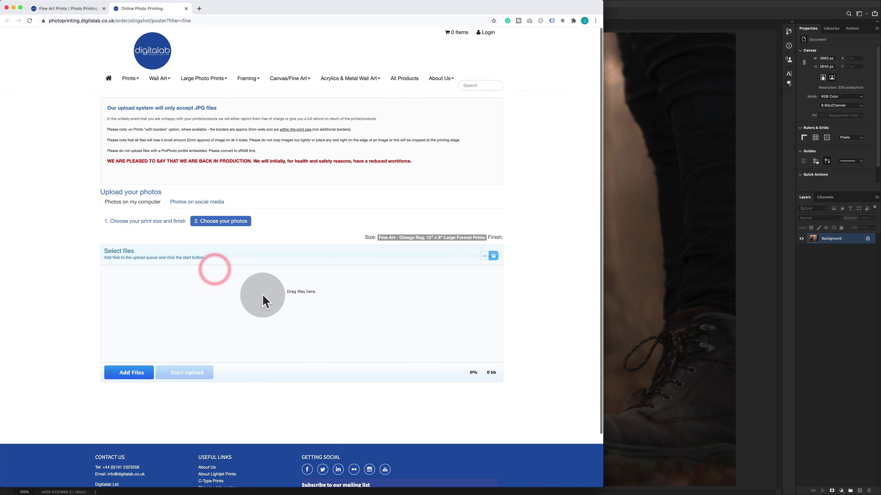
pyautogui.click(122, 371)
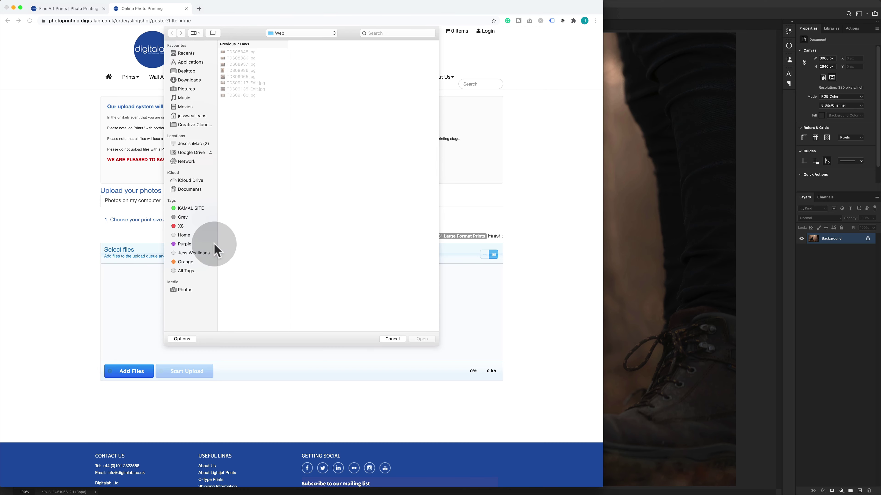
pyautogui.click(297, 34)
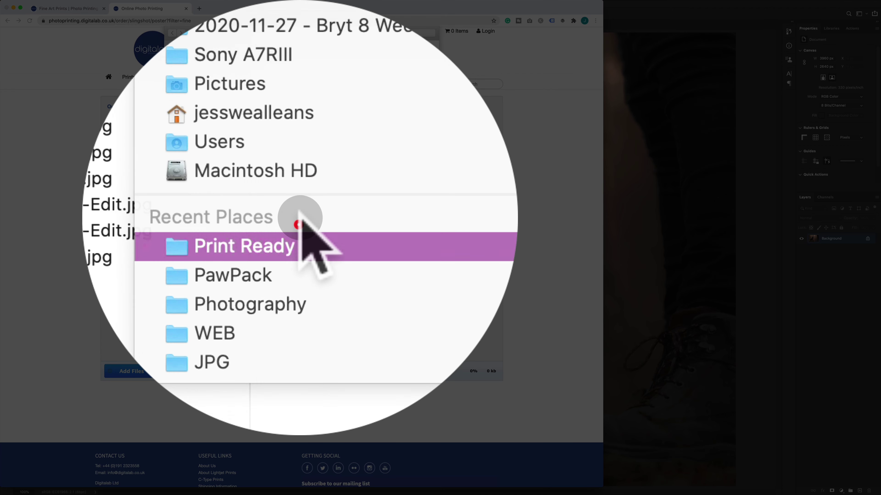
pyautogui.click(300, 93)
pyautogui.click(391, 52)
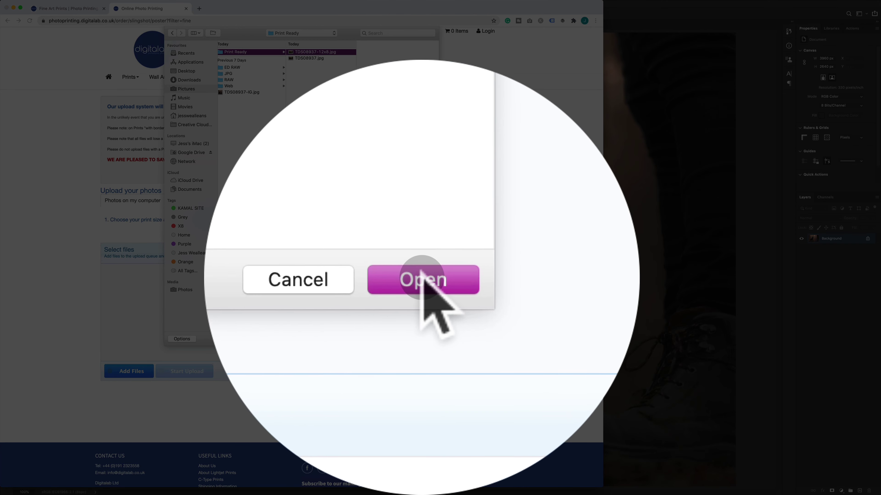
pyautogui.click(421, 335)
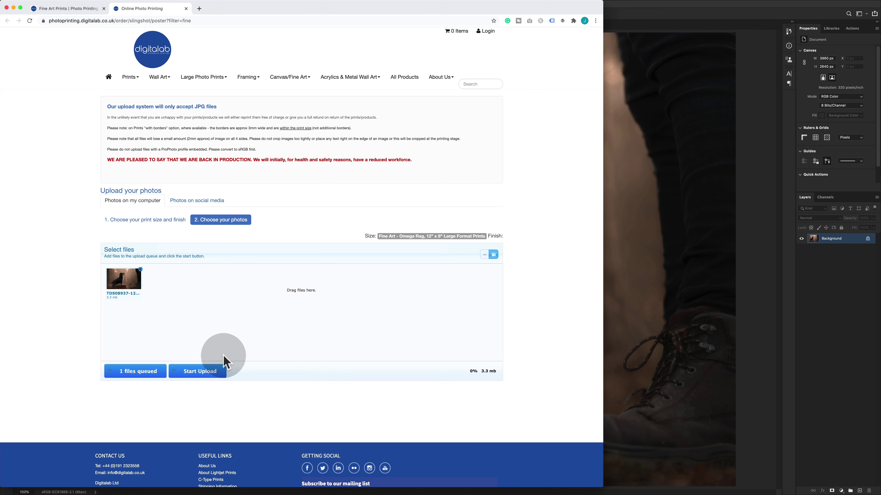
pyautogui.click(191, 373)
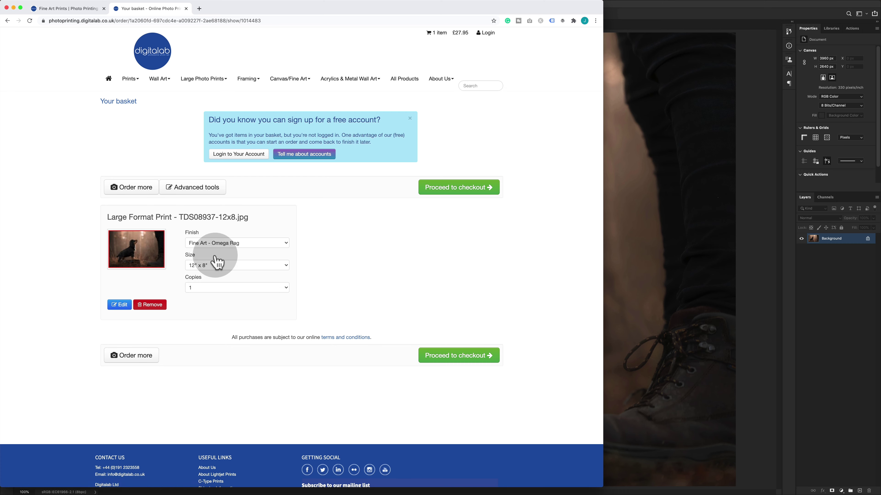
# Step: Keep the Fine Art - Omega Rag finish, place the order, and return to Photoshop
pyautogui.click(214, 244)
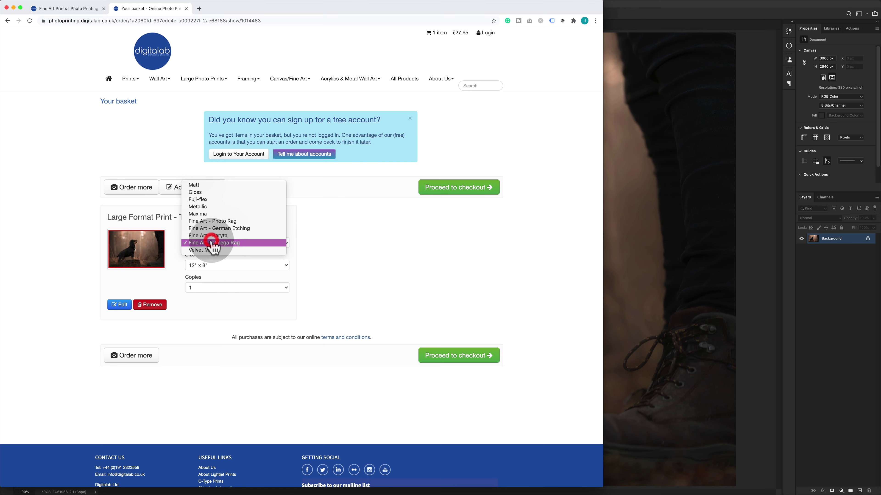
pyautogui.click(240, 242)
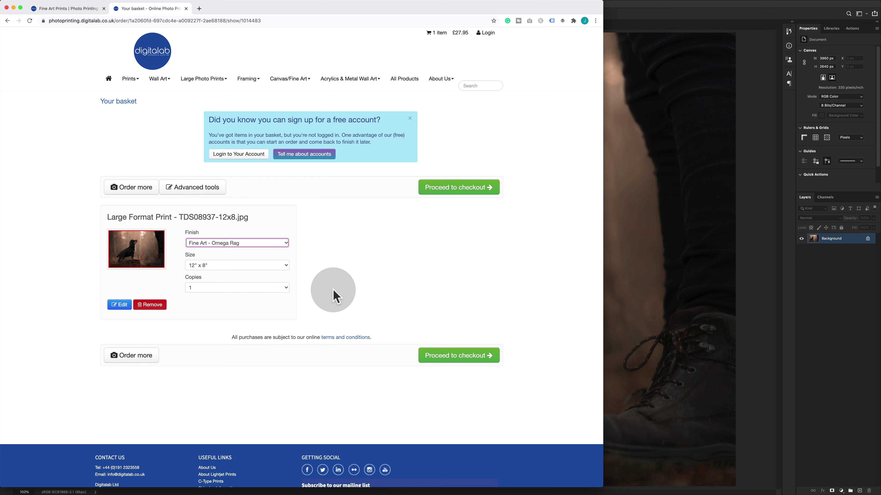
pyautogui.click(383, 253)
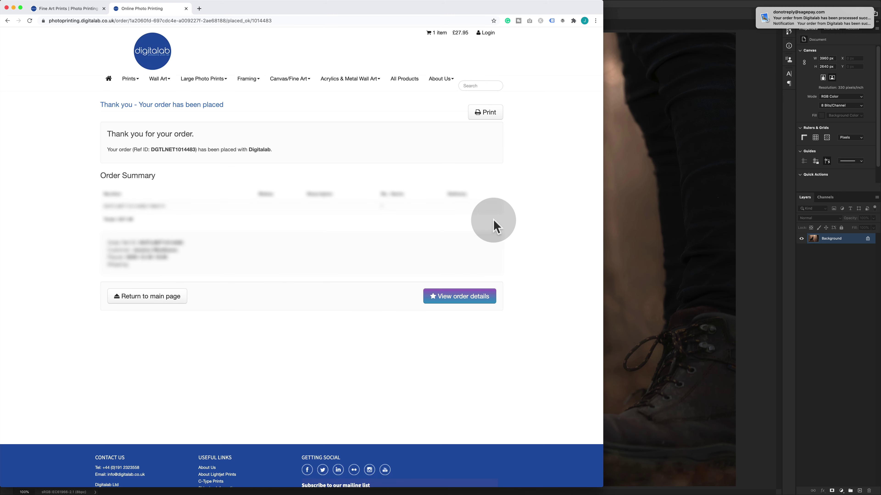
pyautogui.click(639, 274)
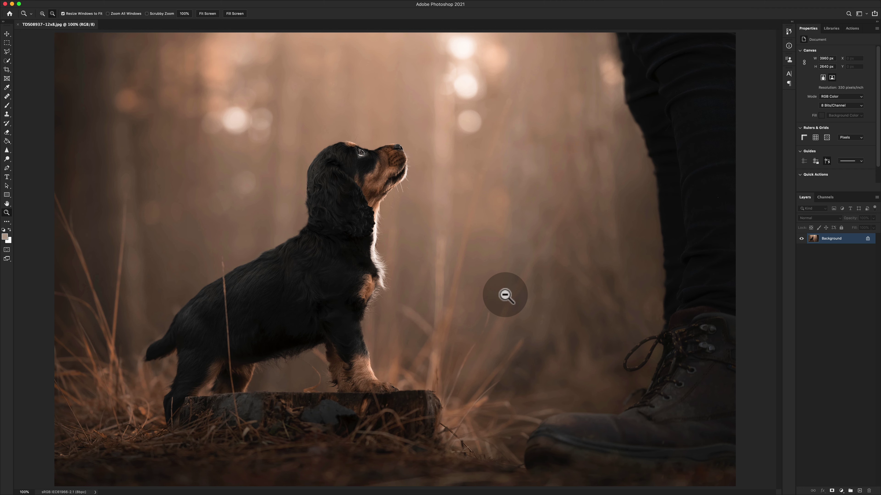
# Step: Adjust the Photoshop window and Layers panel to reach the new adjustment layer button
pyautogui.moveTo(506, 295); pyautogui.dragTo(420, 285)
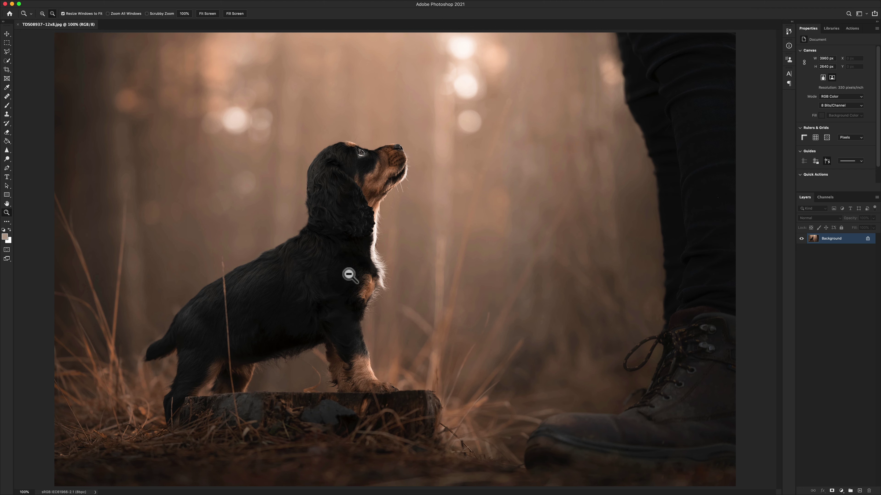
pyautogui.click(39, 227)
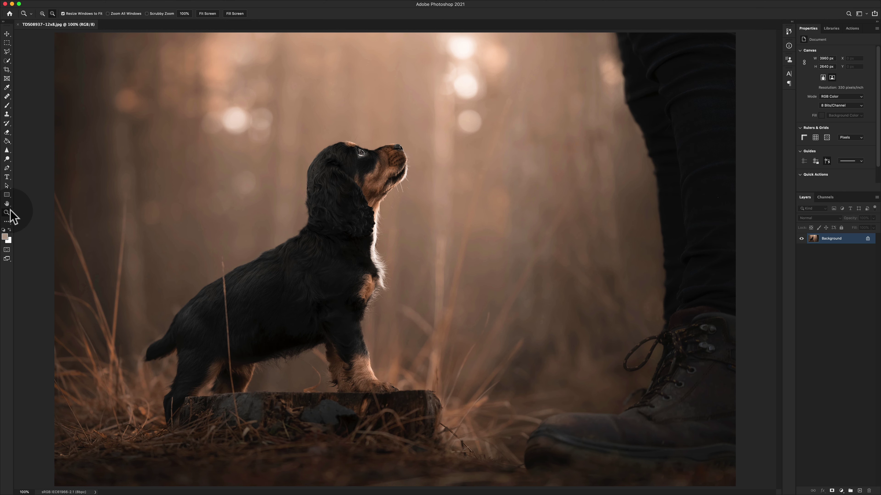
pyautogui.click(387, 187)
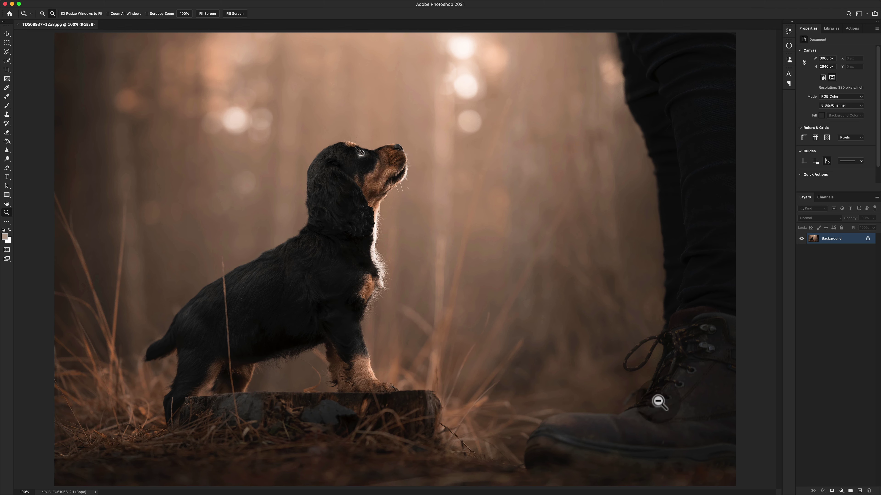
pyautogui.click(398, 310)
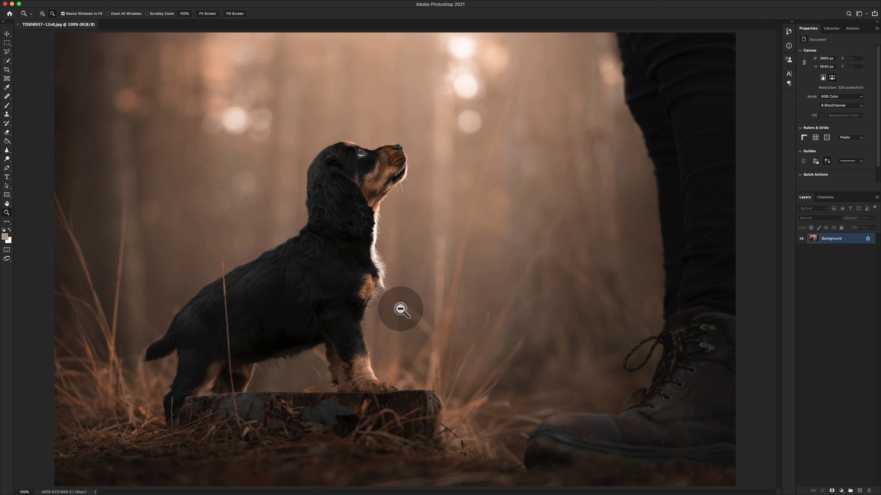
pyautogui.click(398, 310)
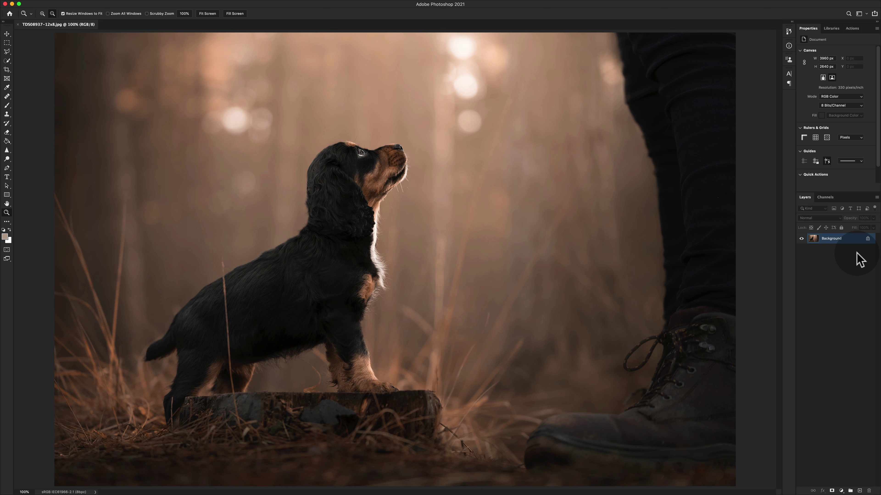
# Step: Add a Brightness/Contrast adjustment layer with Brightness 10 and Contrast -10
pyautogui.click(841, 490)
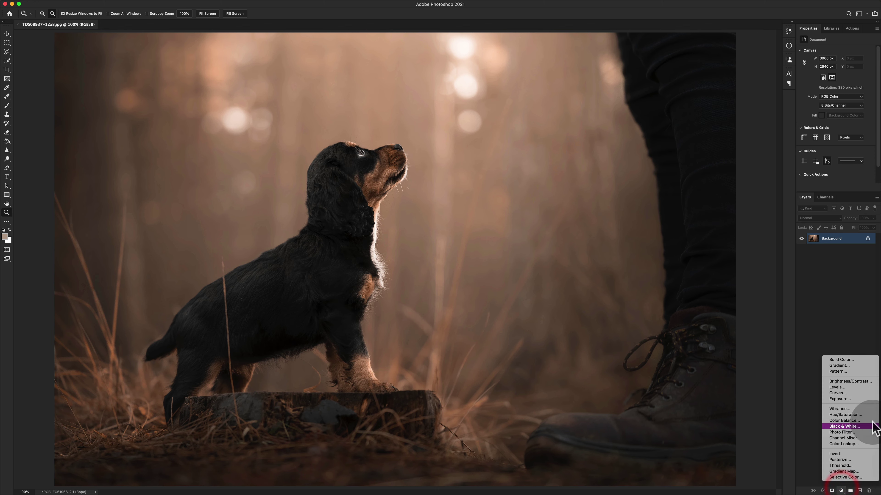
pyautogui.click(851, 381)
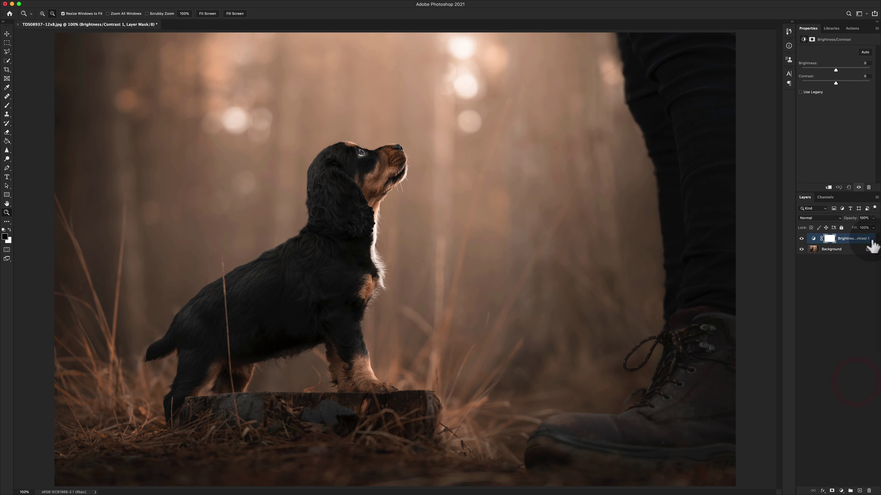
pyautogui.moveTo(835, 74); pyautogui.dragTo(828, 83)
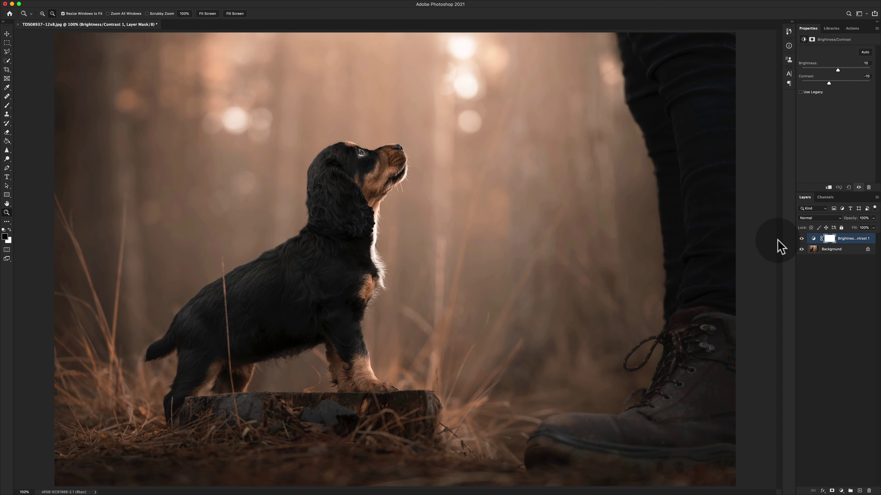
# Step: Compare the photo with the adjustment hidden and shown, then bring up its layer options
pyautogui.click(802, 238)
pyautogui.click(801, 238)
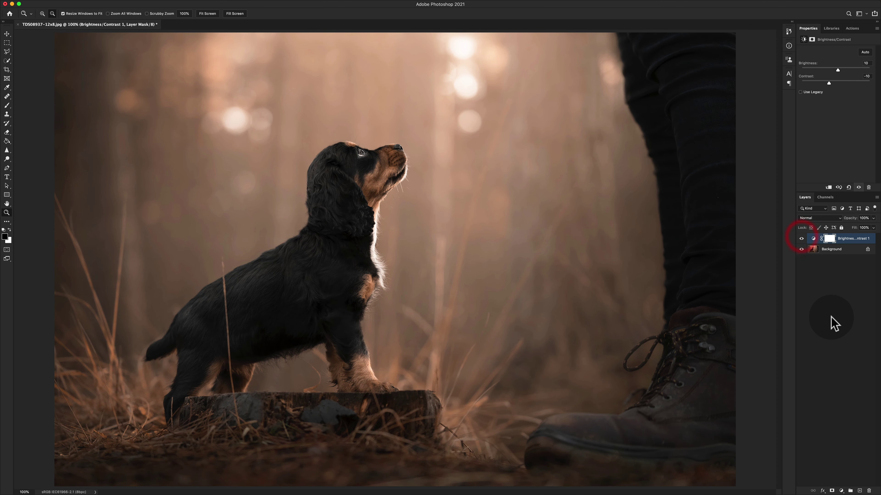
pyautogui.rightClick(864, 243)
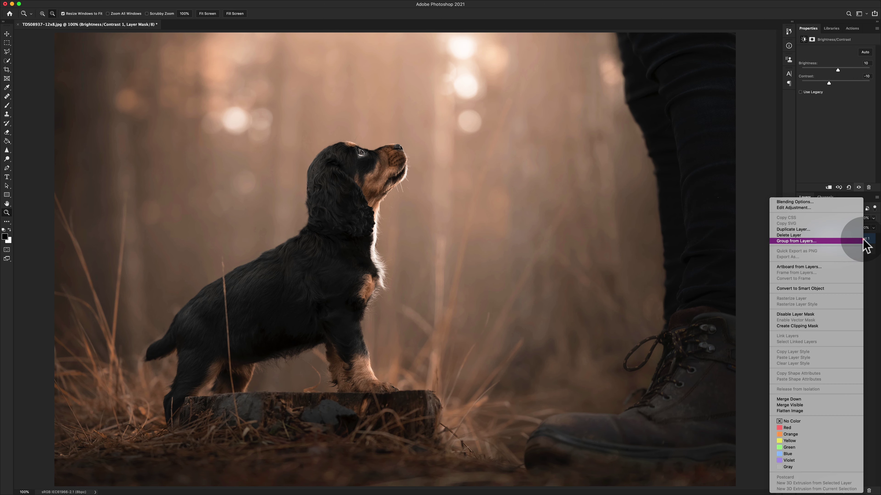